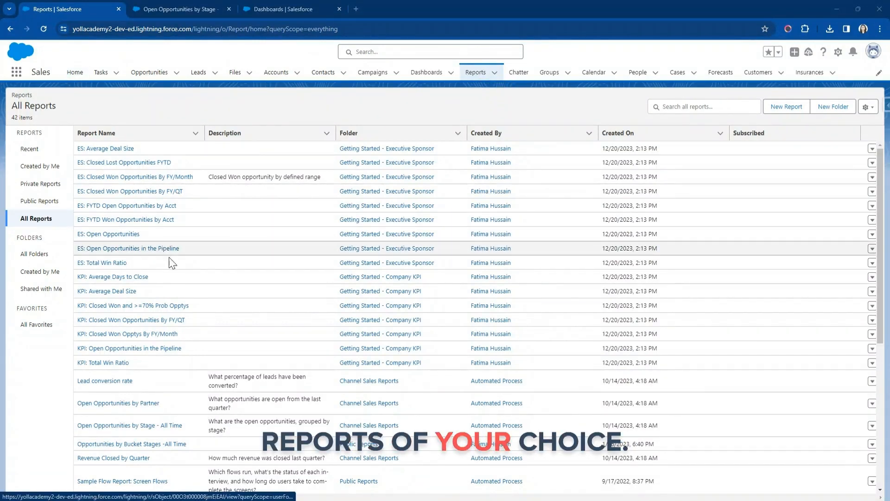
Examine the Open Opportunities by Stage - All Time report, including its applied filters, chart and grouped records.
left_click(177, 13)
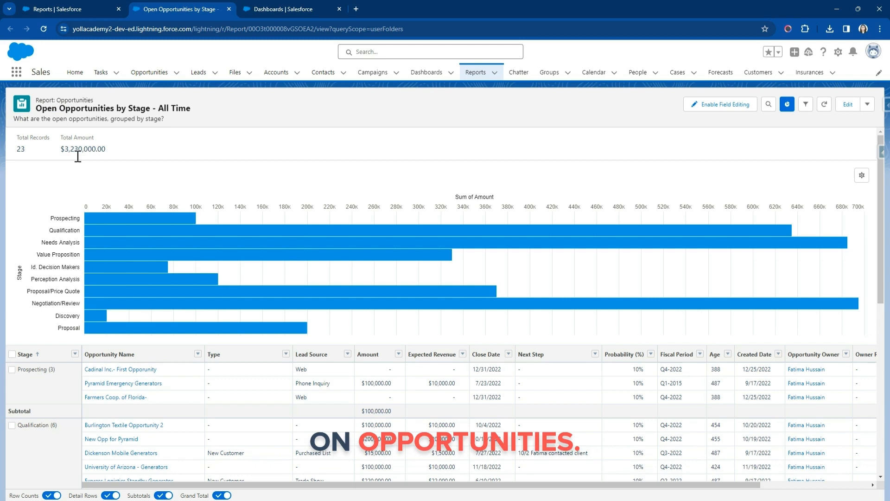
left_click(806, 104)
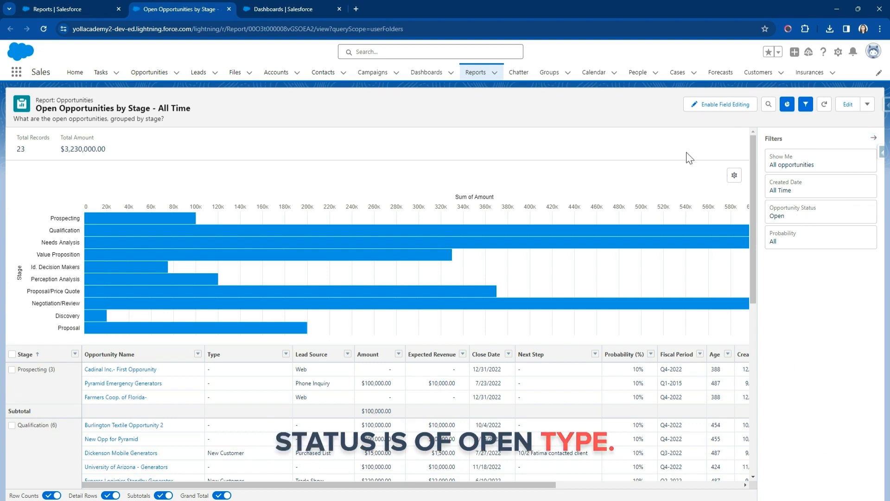
left_click(873, 138)
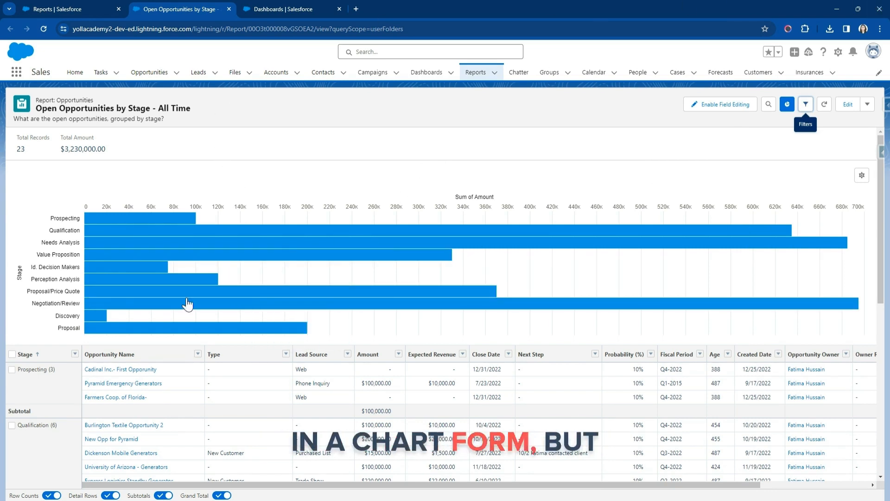
scroll(162, 412, "down", 2)
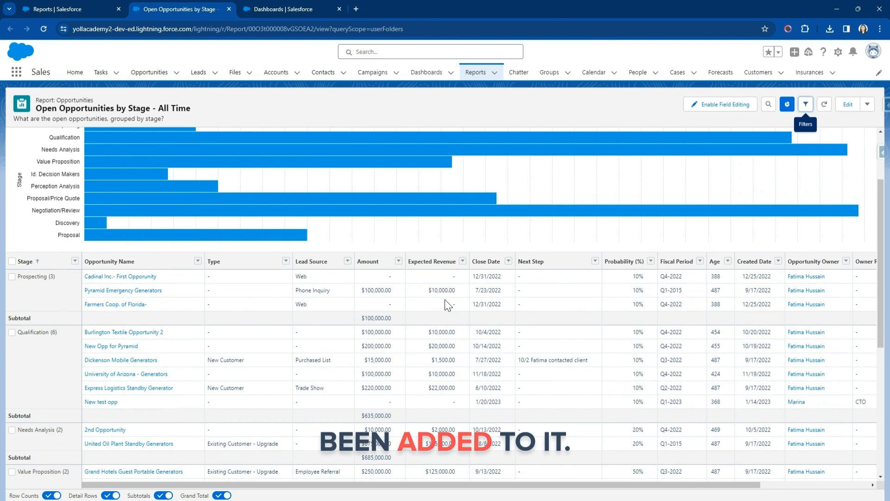
scroll(366, 194, "up", 2)
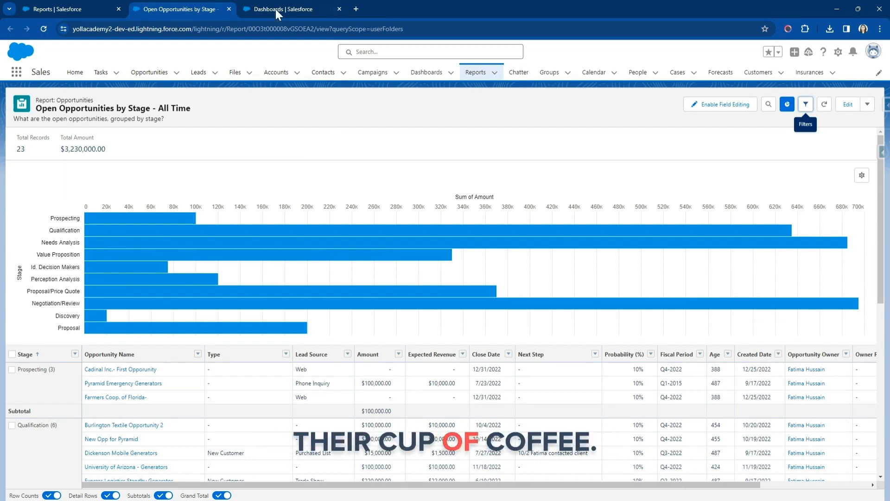
Open the Dashboards section in a separate browser tab and list all dashboards.
middle_click(429, 77)
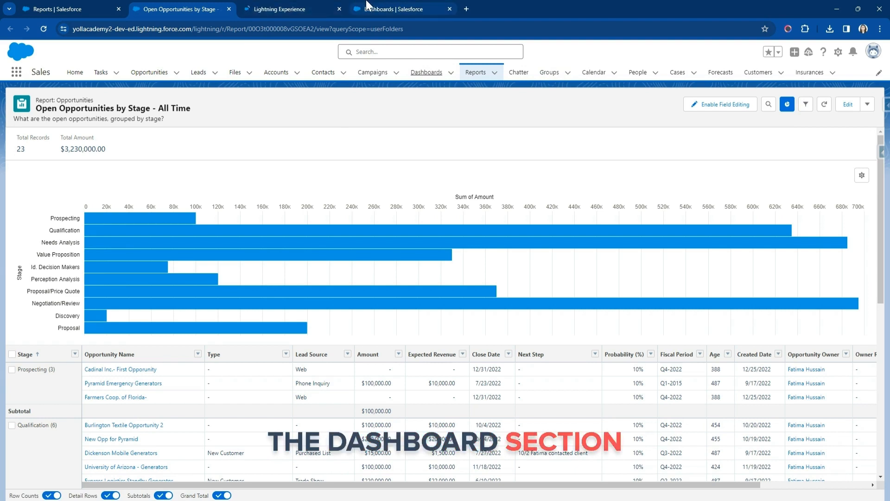
left_click(292, 9)
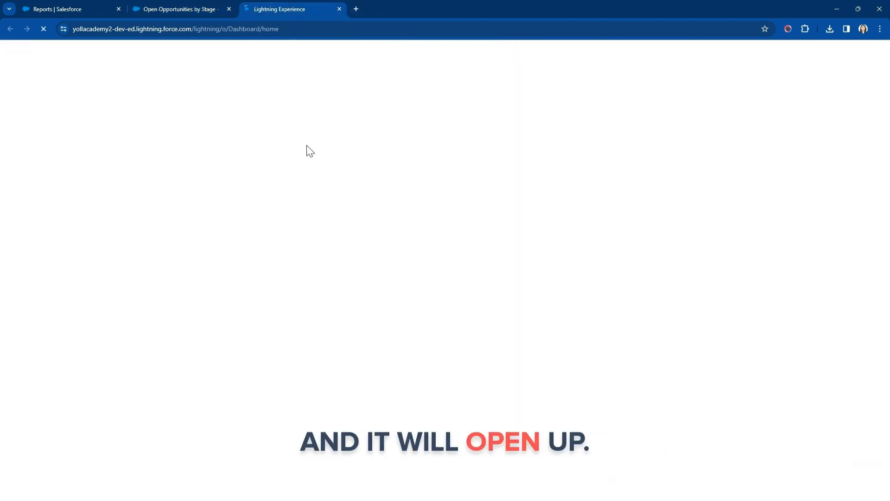
left_click(86, 7)
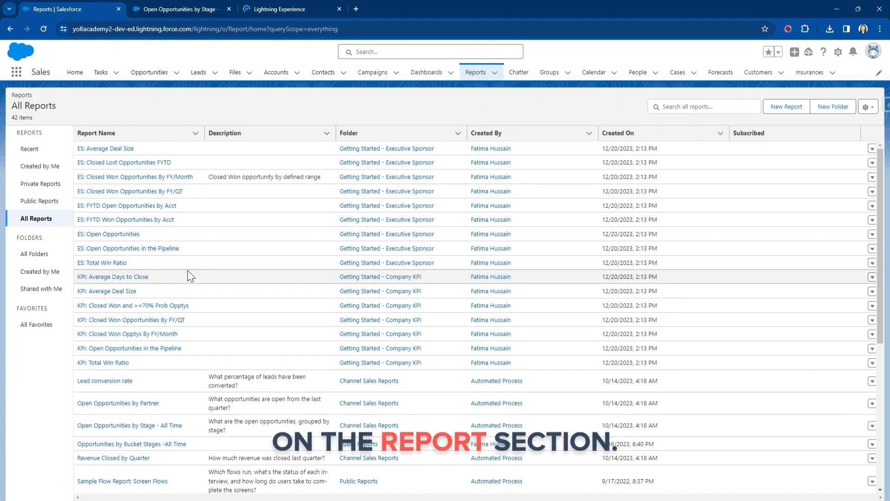
left_click(274, 8)
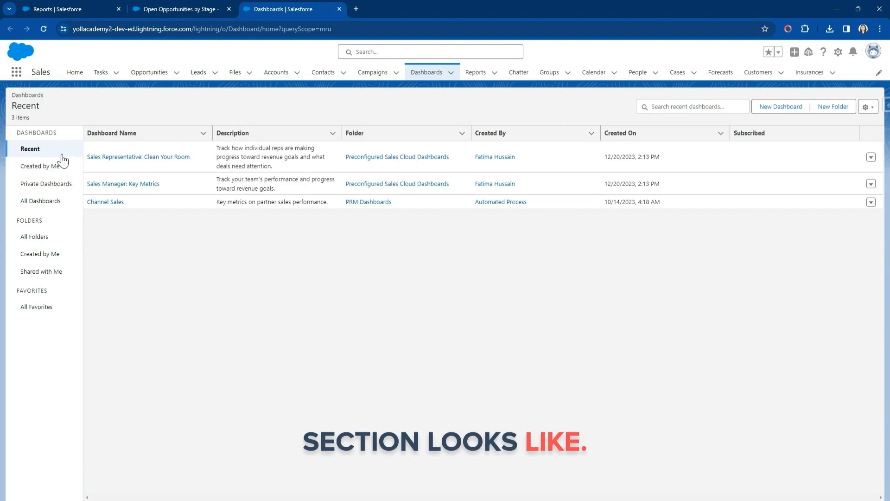
left_click(37, 205)
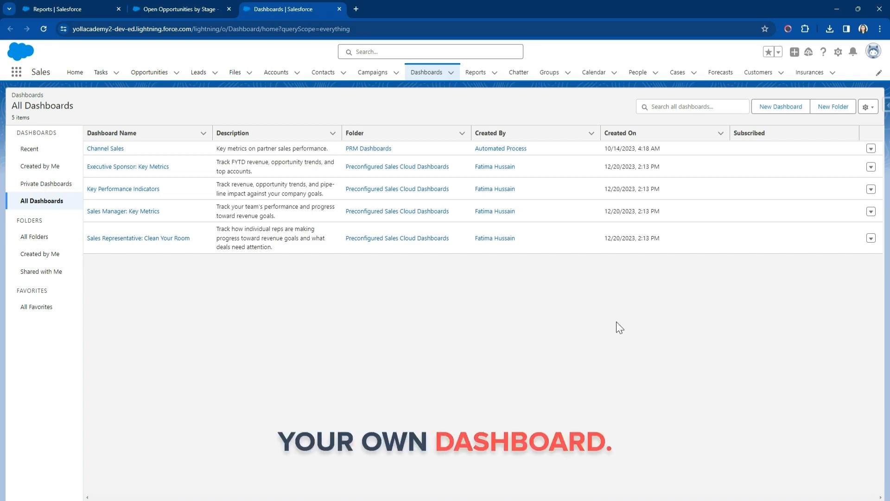
Create a dashboard named My Pipeline Dashboard, stored in a new folder called Pipeline Metrics.
left_click(780, 108)
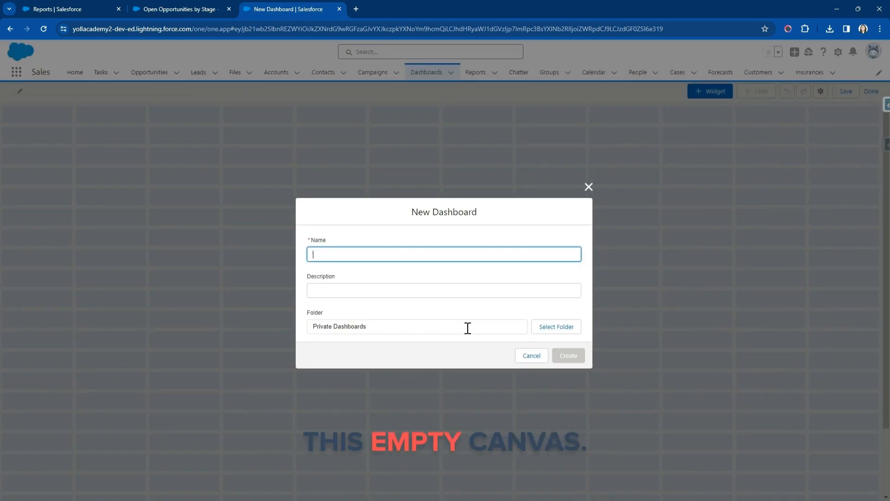
type("My Pipeline Dashboard")
left_click(437, 291)
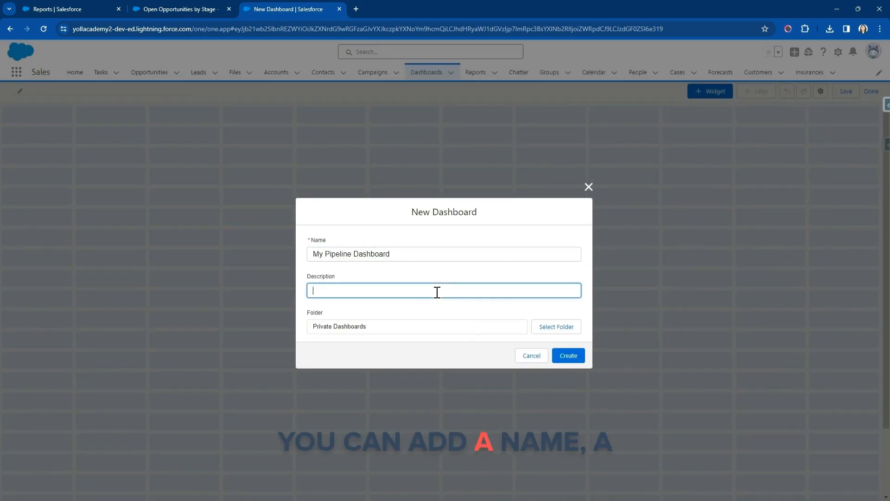
left_click(557, 327)
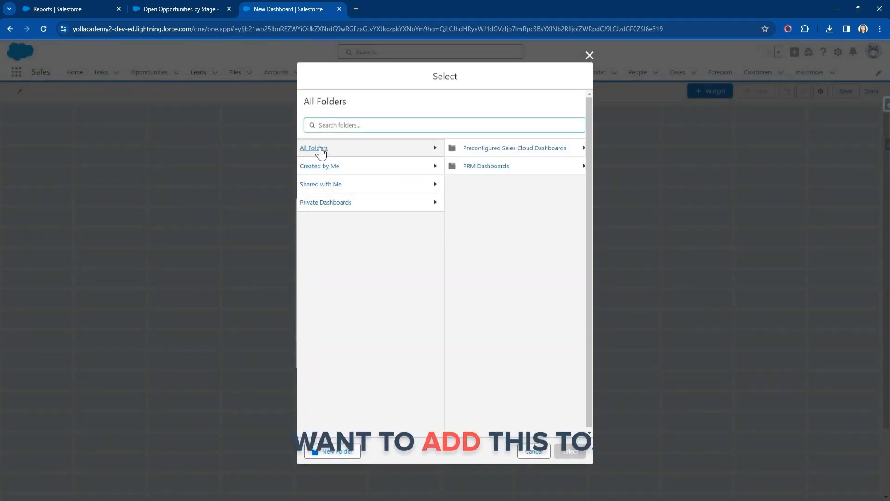
left_click(350, 452)
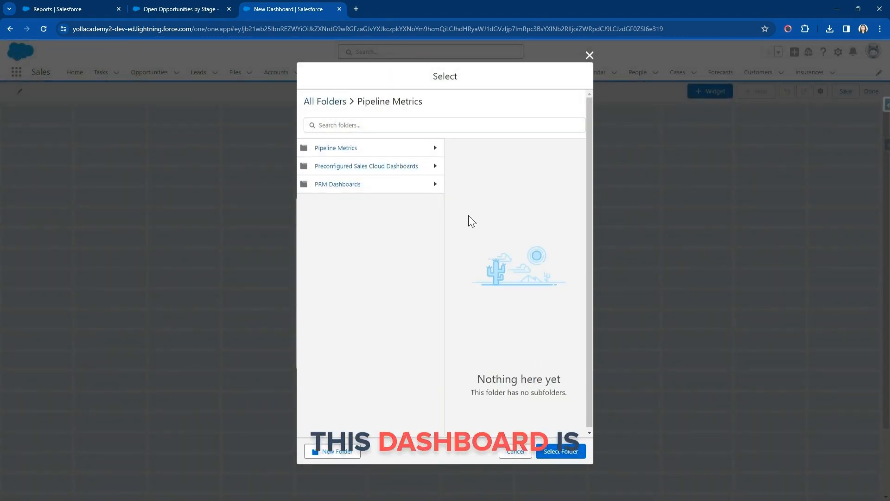
left_click(561, 452)
left_click(579, 358)
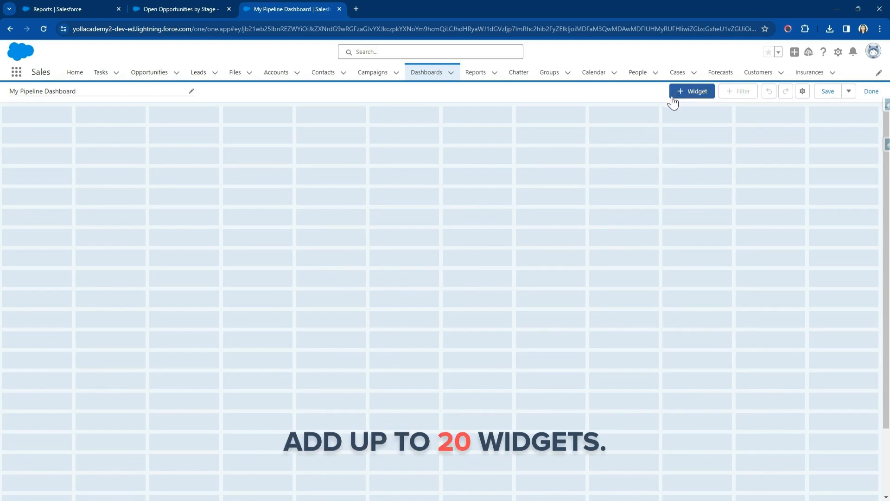
Start a chart or table widget that uses the Open Opportunities by Stage - All Time report as its source.
left_click(698, 94)
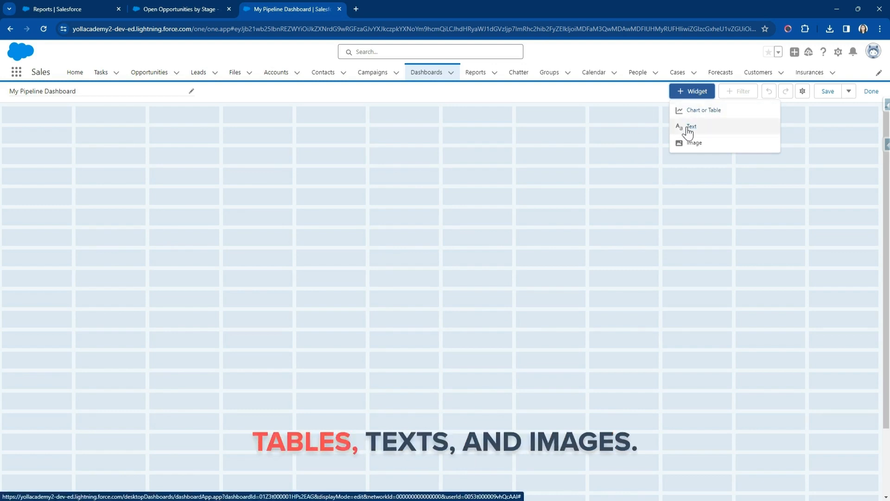
left_click(690, 90)
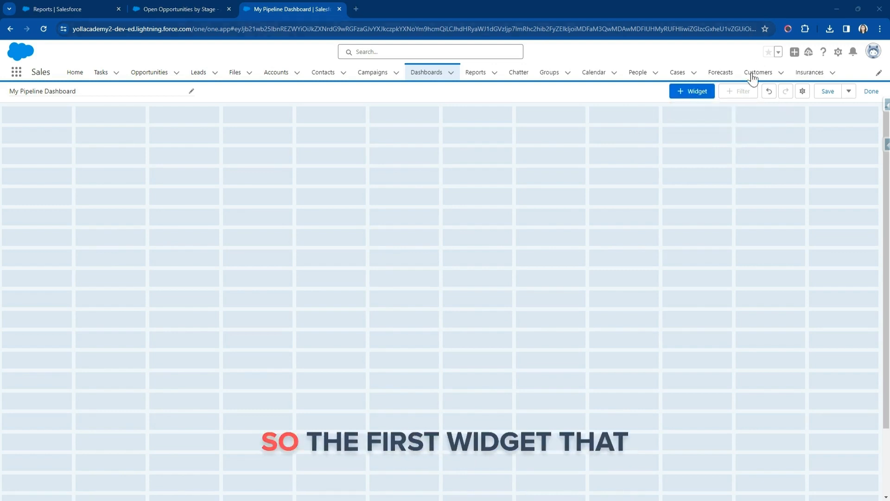
left_click(690, 97)
left_click(692, 112)
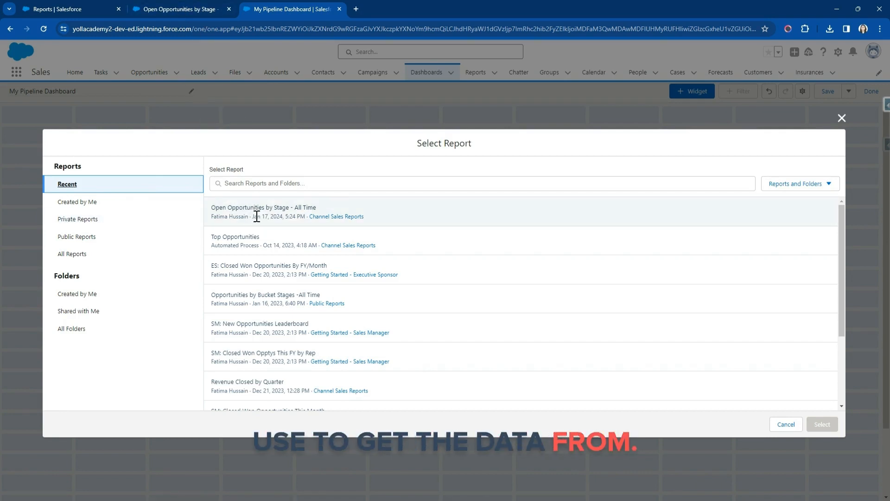
left_click(292, 211)
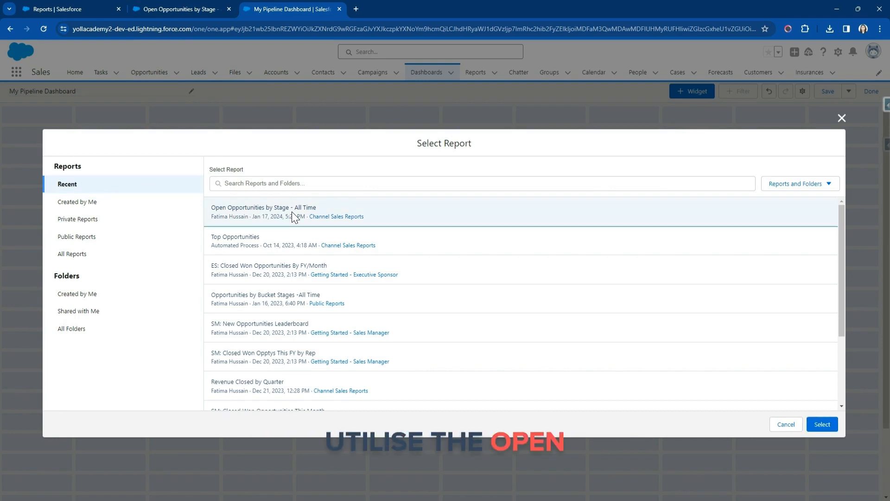
left_click(821, 425)
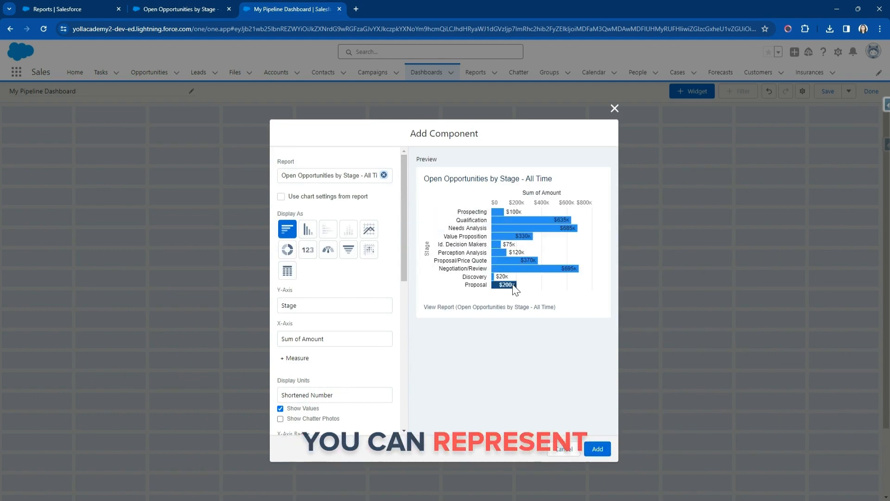
Review the source report and preview the widget as a vertical bar, line, donut, metric, gauge, funnel, scatter and table display.
left_click(179, 9)
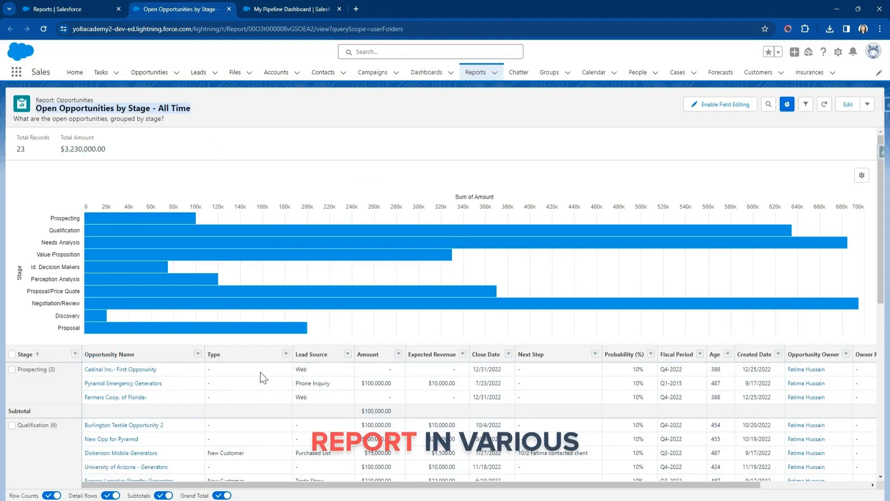
left_click(249, 6)
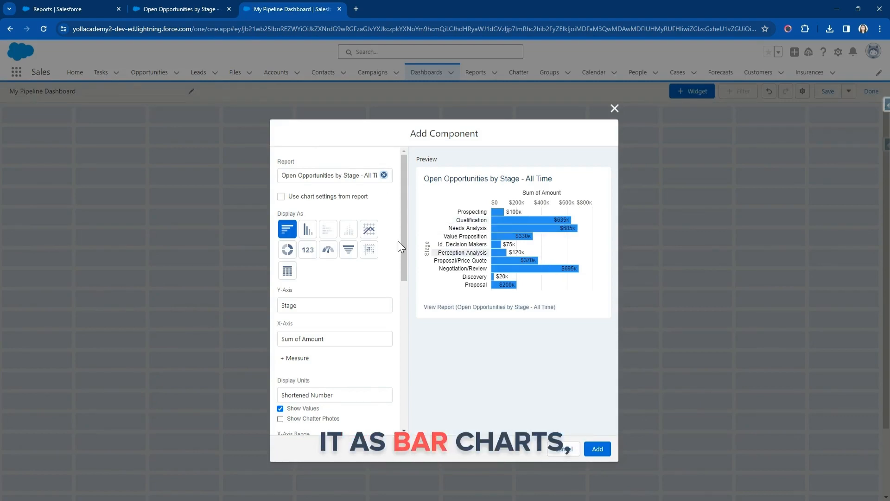
left_click(306, 229)
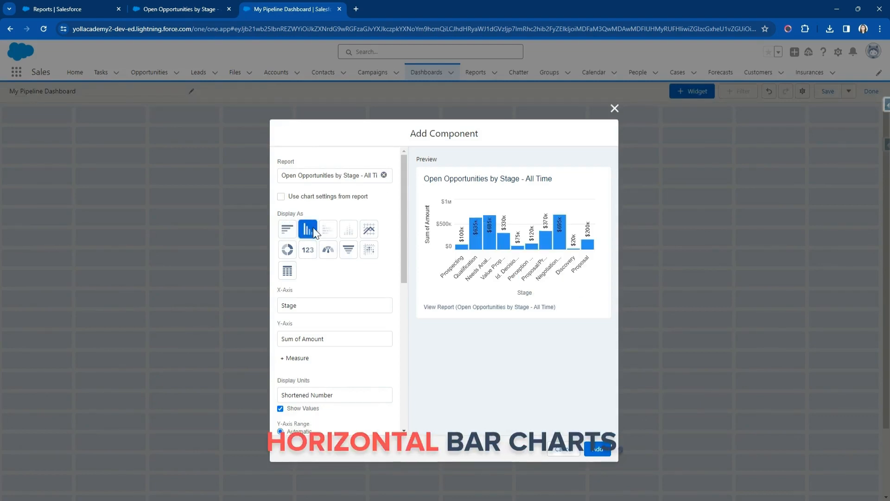
left_click(371, 234)
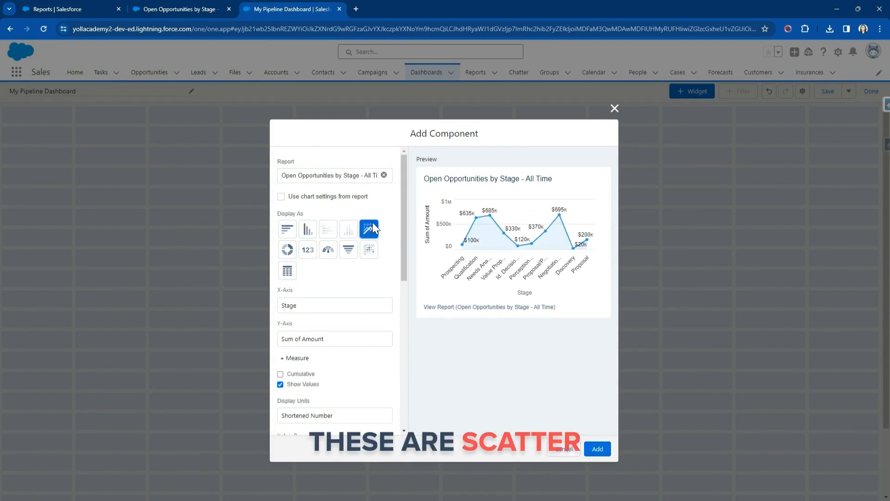
left_click(286, 252)
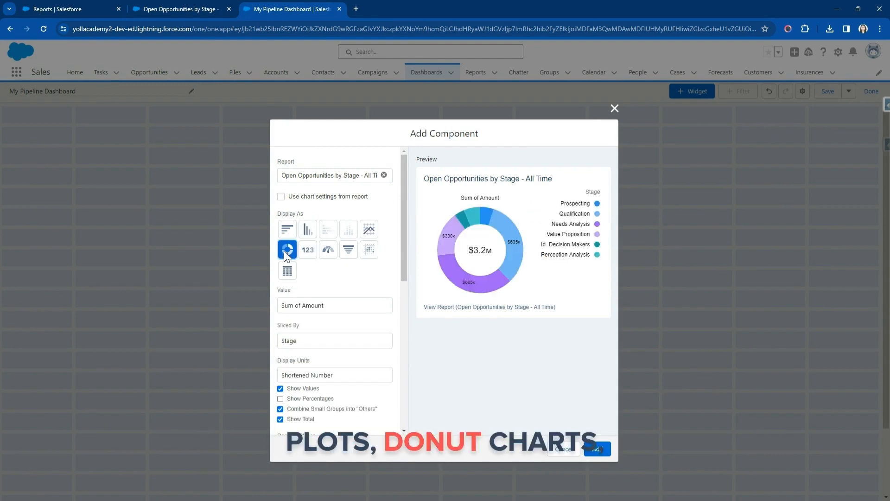
left_click(313, 255)
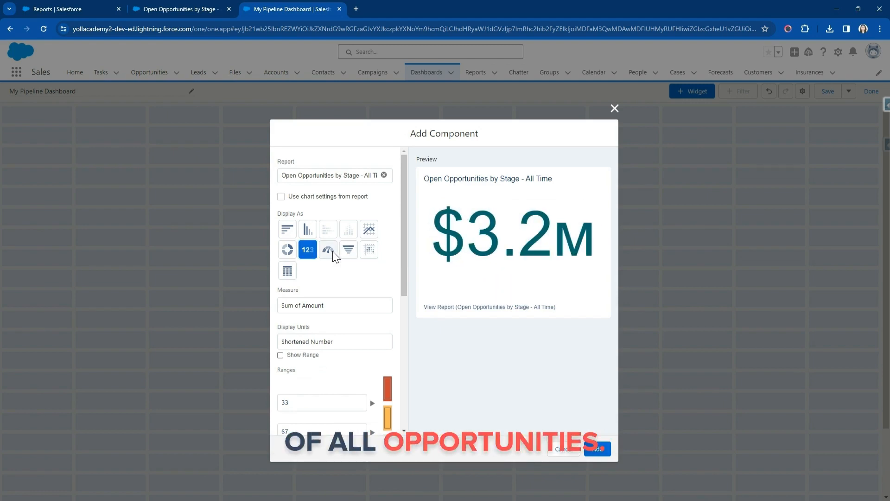
left_click(330, 251)
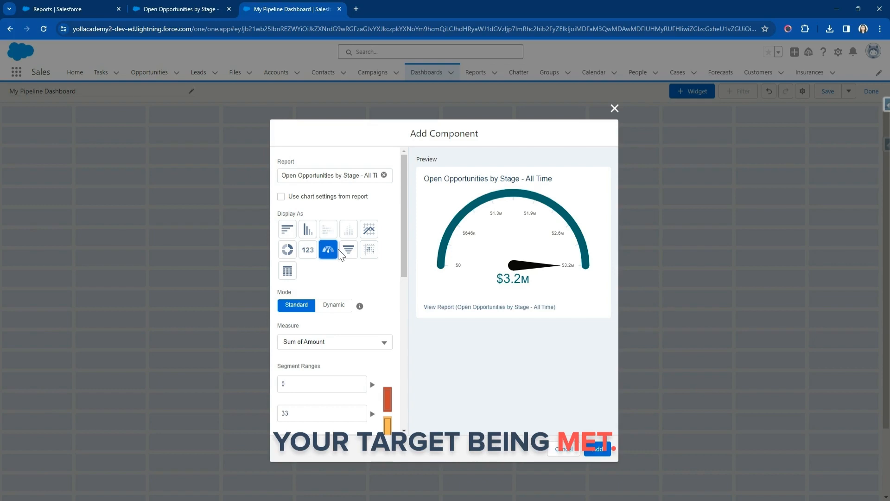
left_click(347, 250)
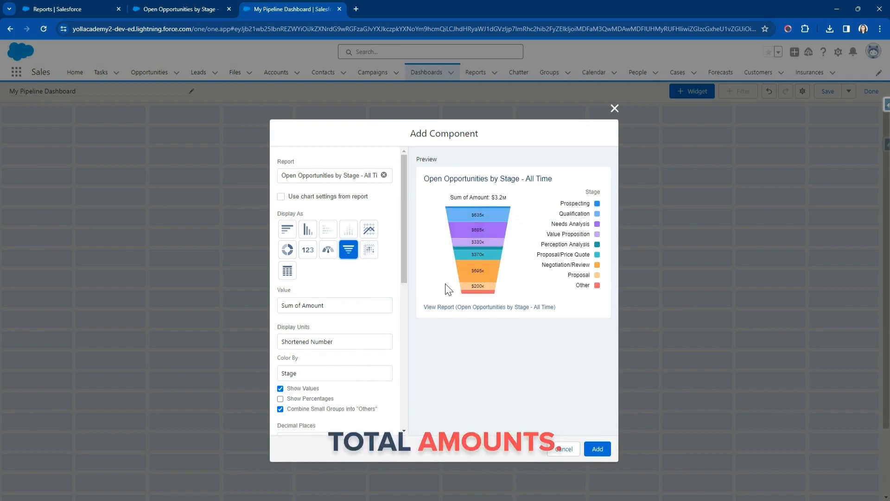
left_click(373, 251)
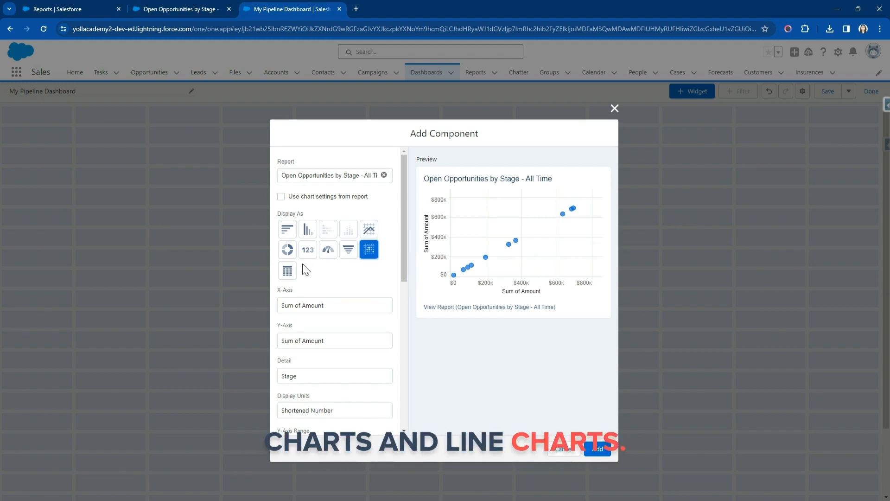
left_click(294, 273)
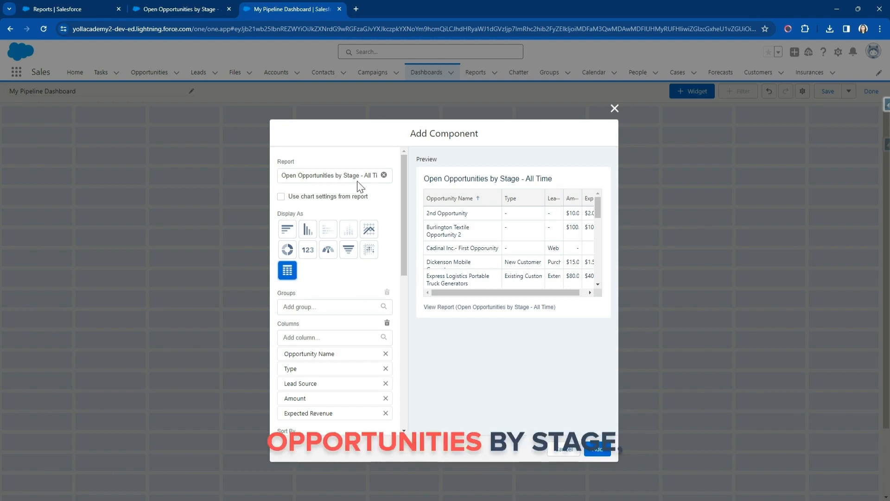
Display the widget as a funnel chart, trying Record Count as its value before choosing Sum of Amount.
left_click(355, 258)
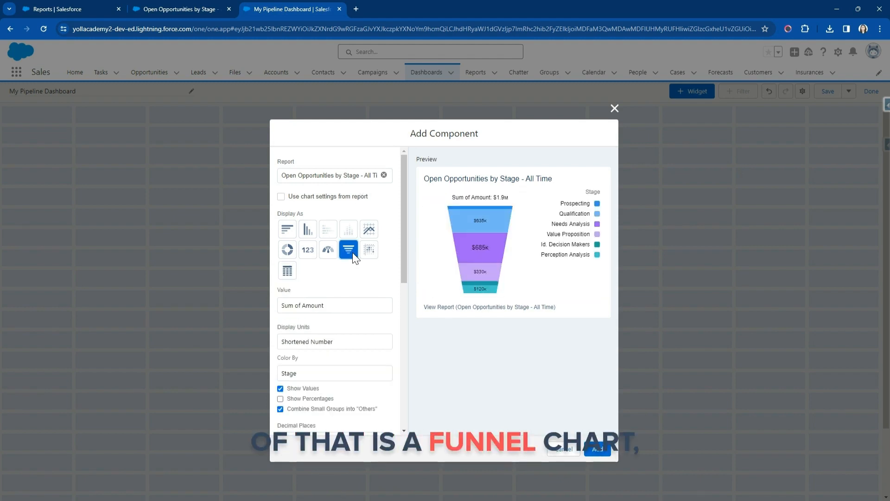
left_click(341, 304)
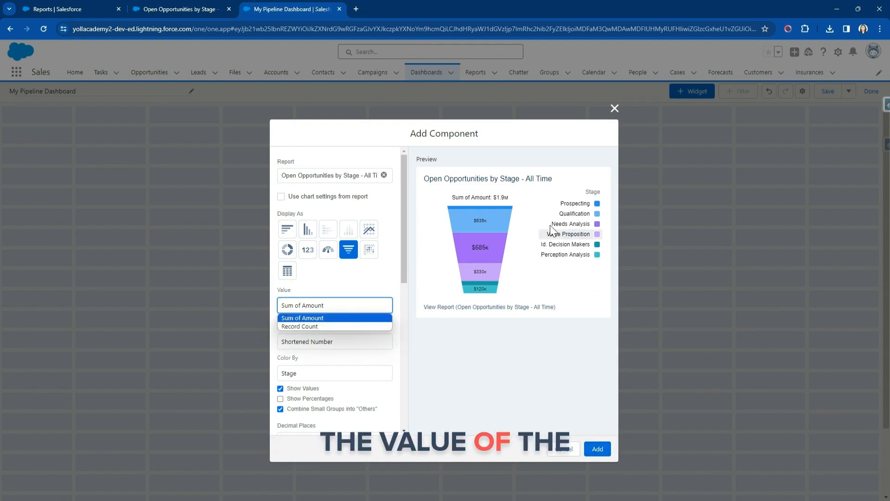
left_click(312, 325)
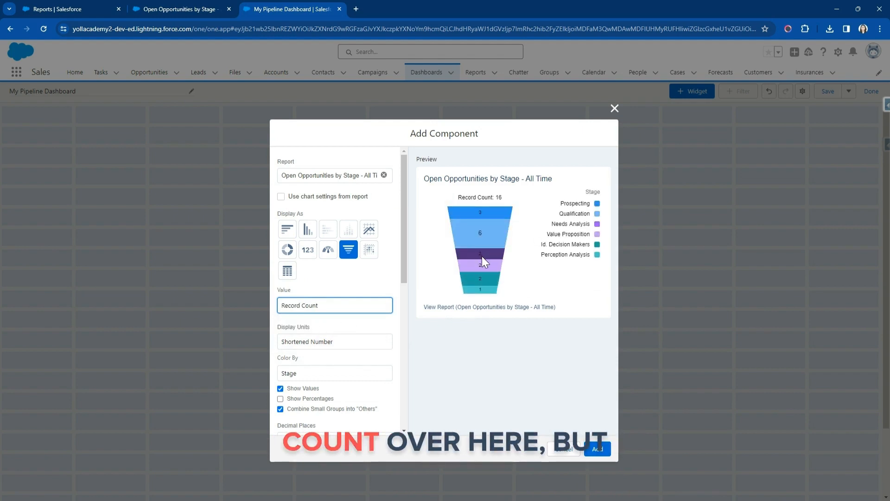
left_click(355, 315)
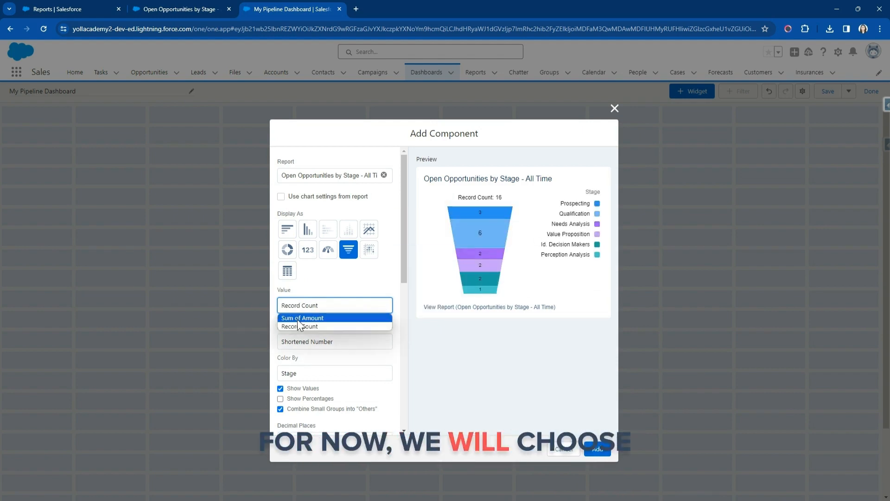
left_click(297, 321)
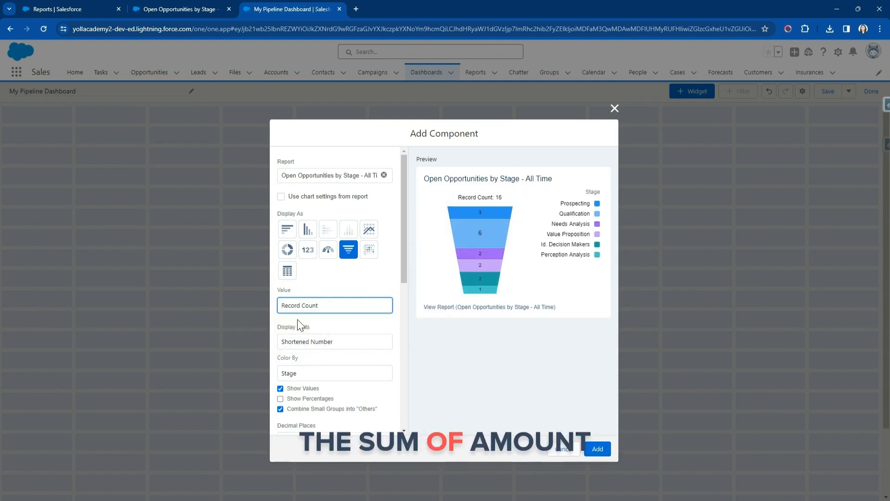
Color the funnel by Stage, and try showing percentages and hiding values before restoring both label options.
left_click(304, 374)
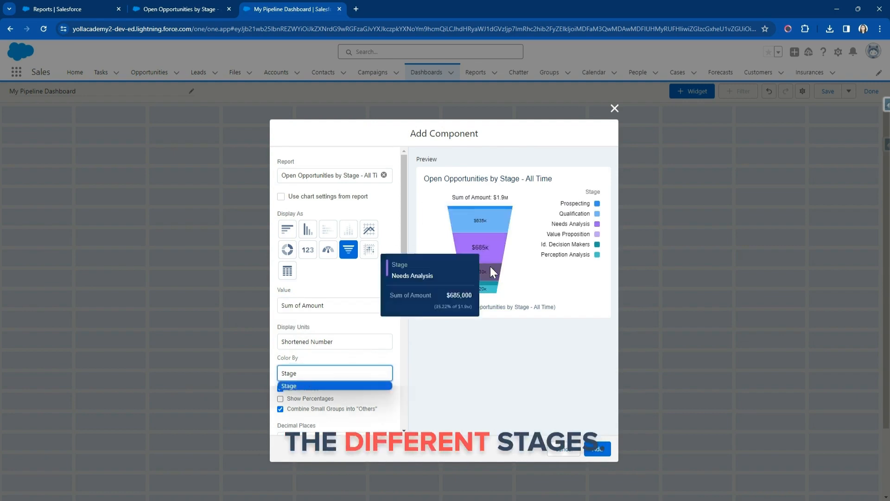
left_click(341, 385)
left_click(293, 399)
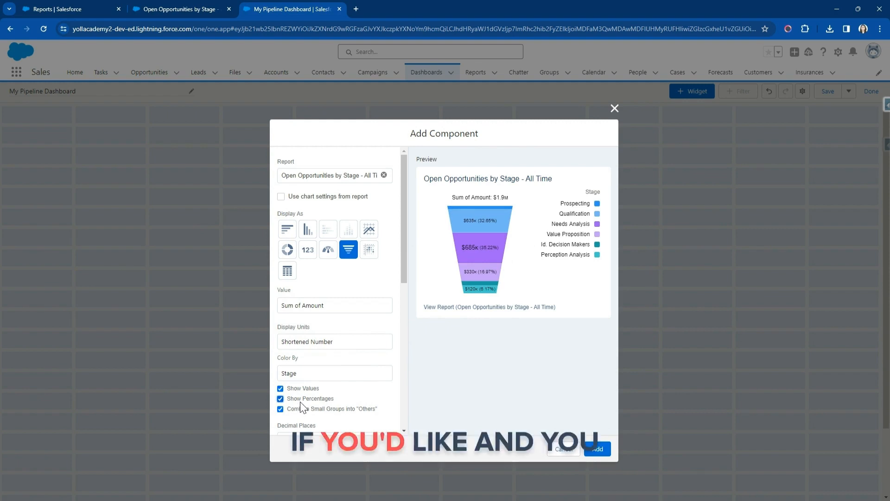
left_click(302, 399)
left_click(292, 390)
left_click(291, 388)
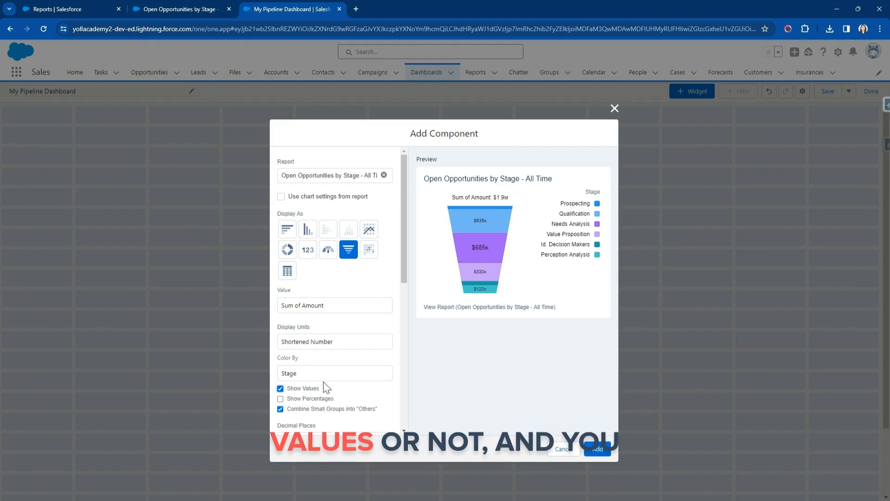
Try sorting the funnel by Stage in descending order, and return it to ascending with small groups still combined.
scroll(326, 393, "down", 2)
scroll(333, 346, "down", 1)
left_click(390, 340)
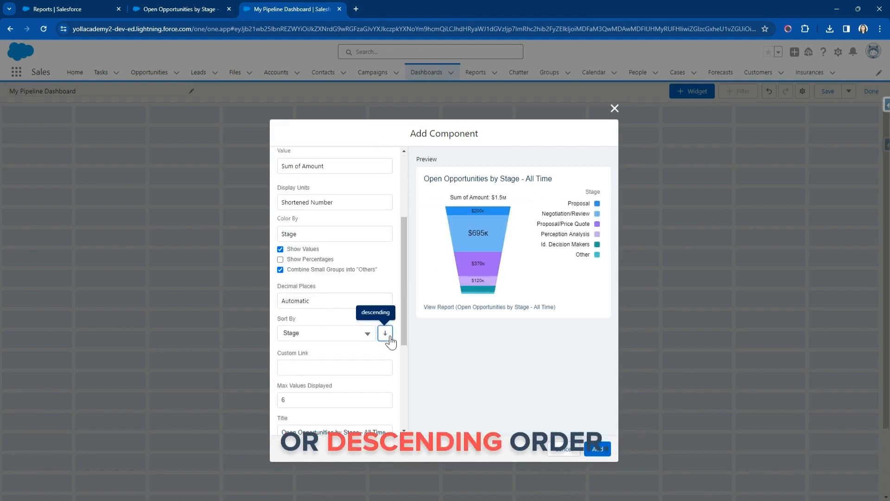
left_click(385, 334)
scroll(326, 308, "down", 1)
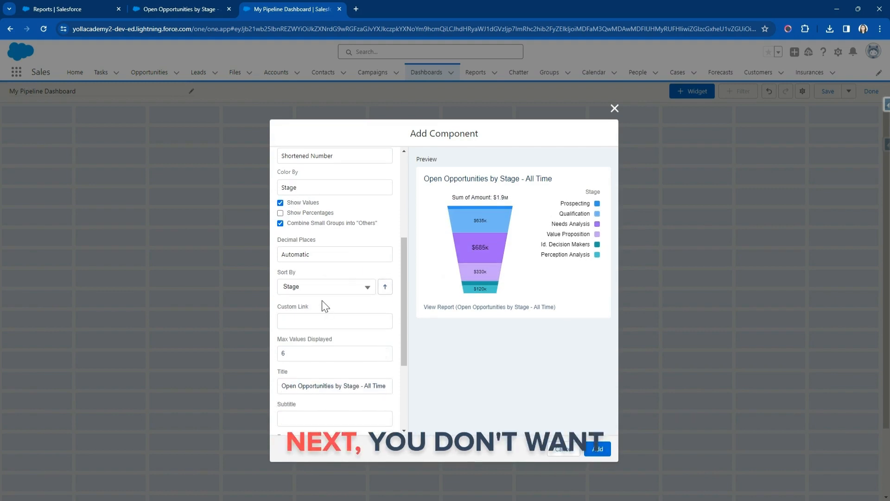
left_click(280, 224)
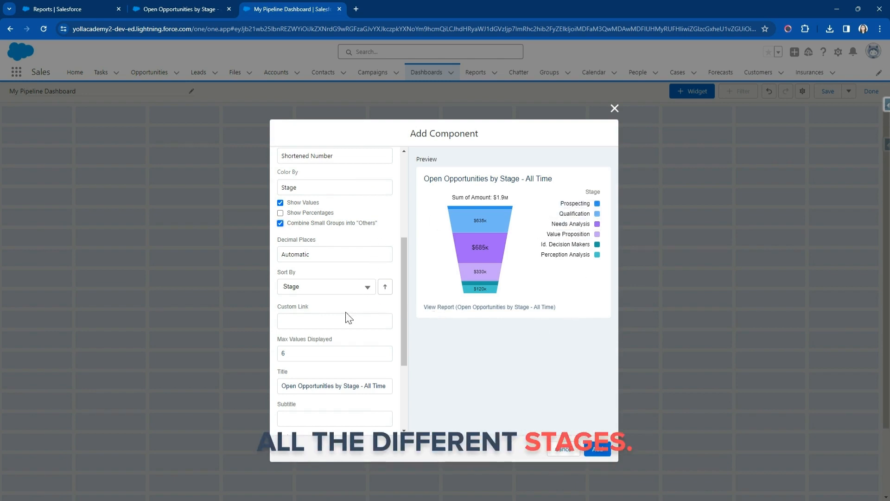
Set the funnel's maximum values displayed to 11 and stop combining small groups into "Others".
scroll(348, 318, "down", 2)
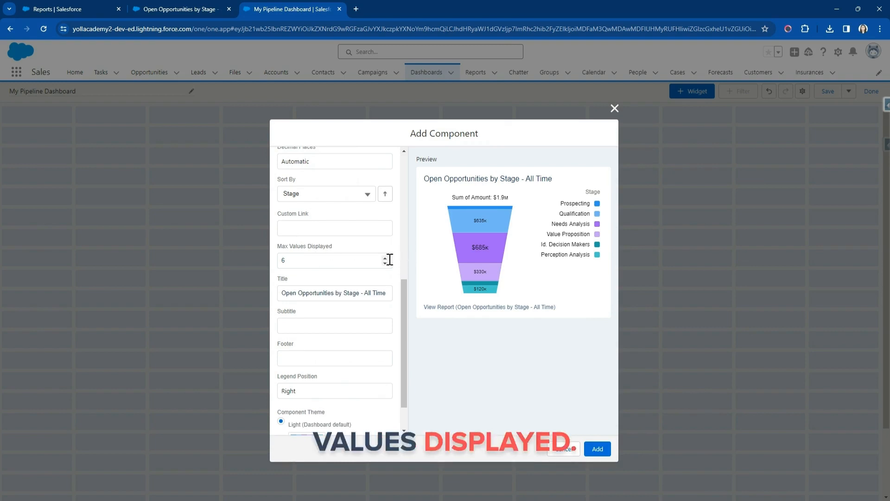
left_click(387, 258)
left_click(387, 258)
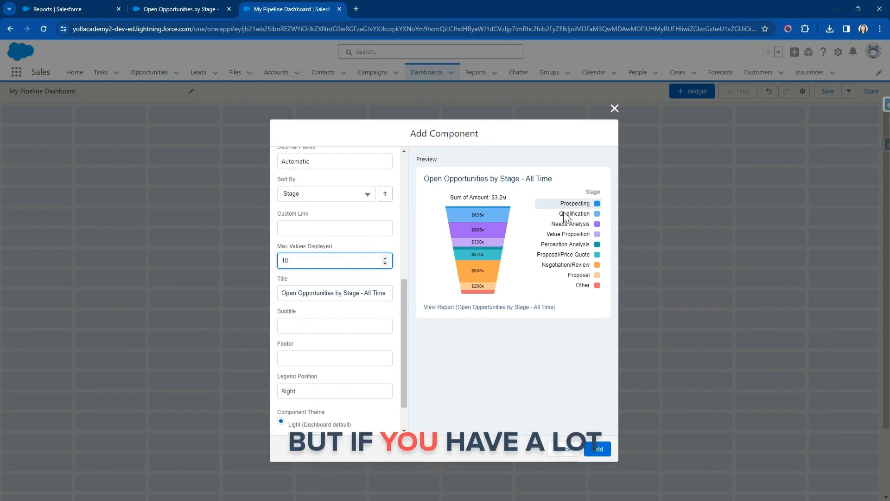
left_click(385, 259)
scroll(327, 253, "up", 1)
left_click(286, 178)
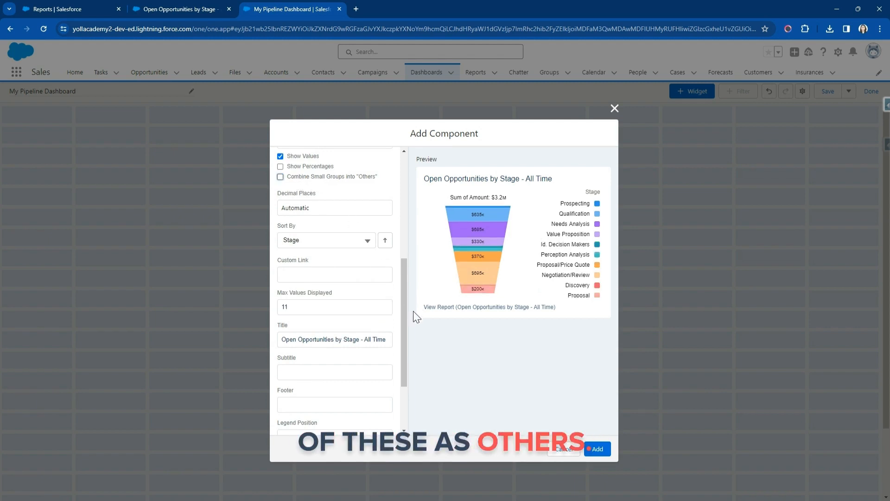
Split the widget's title into the title "Open Opportunities", the subtitle "by Stage" and the footer "All Time".
scroll(373, 342, "down", 1)
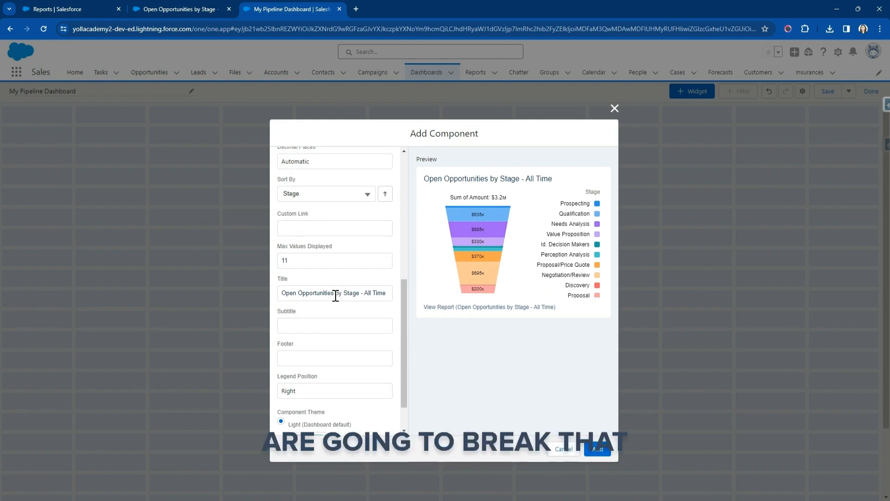
left_click_drag(337, 293, 401, 292)
key("ctrl+c")
key("BackSpace")
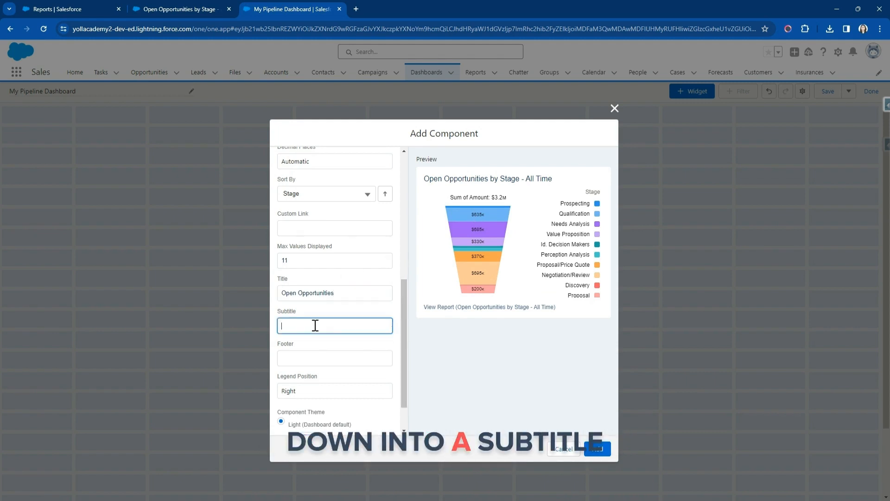
key("ctrl+v")
left_click_drag(310, 325, 371, 331)
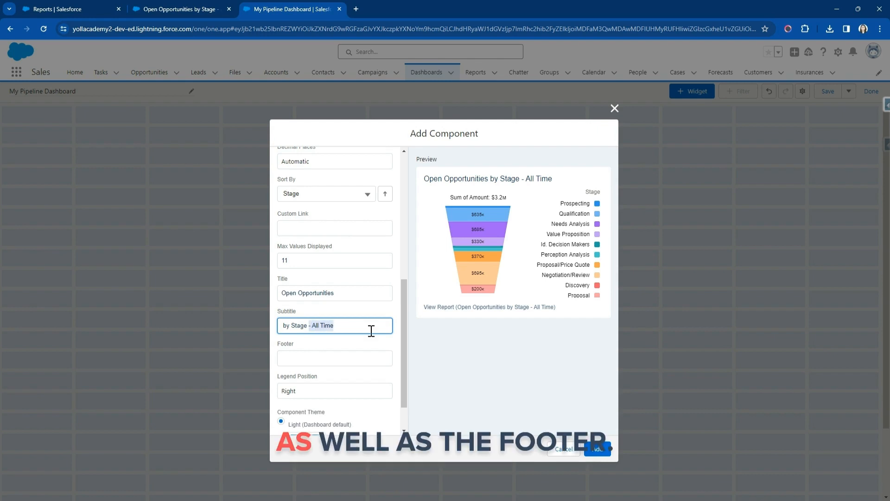
left_click(327, 356)
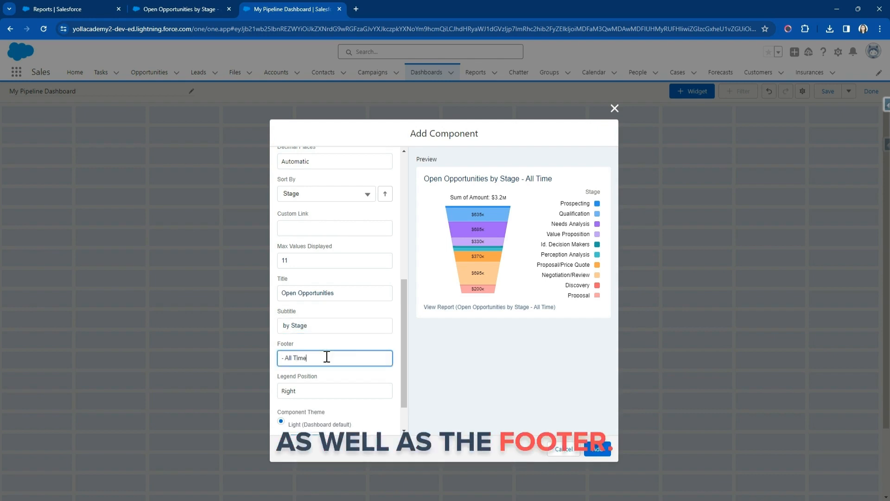
key("Home")
key("Delete")
key("Delete")
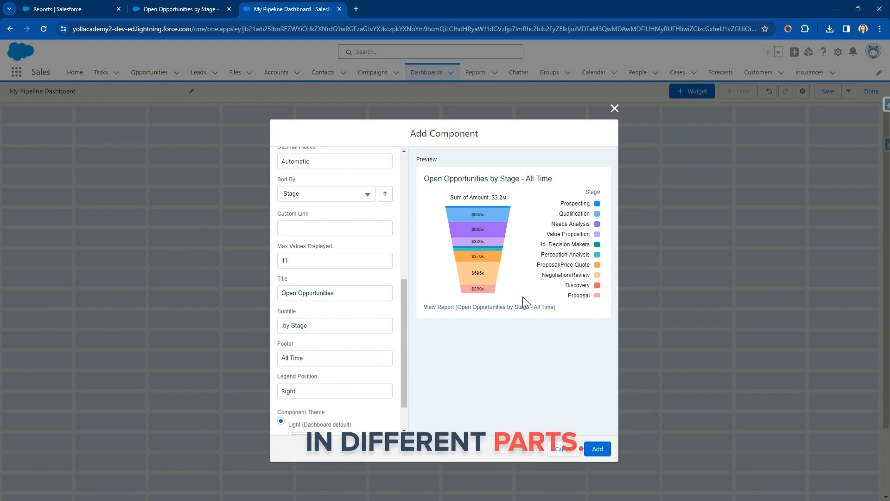
Preview the Dark theme, add the funnel widget with the Light theme, and enlarge it to about five columns by eleven rows.
scroll(342, 378, "down", 1)
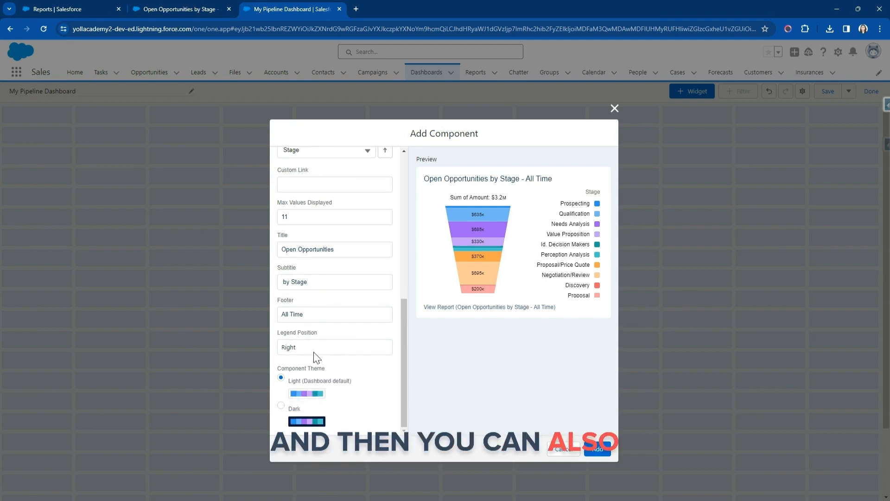
left_click(281, 405)
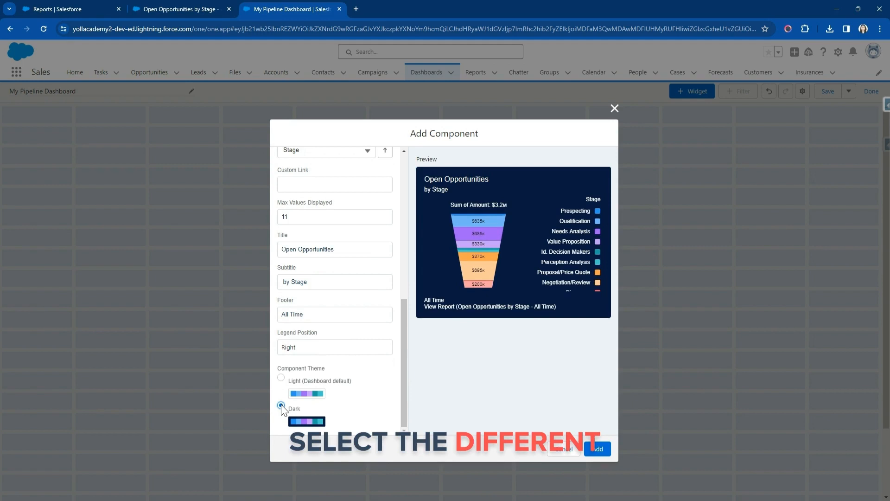
left_click(281, 378)
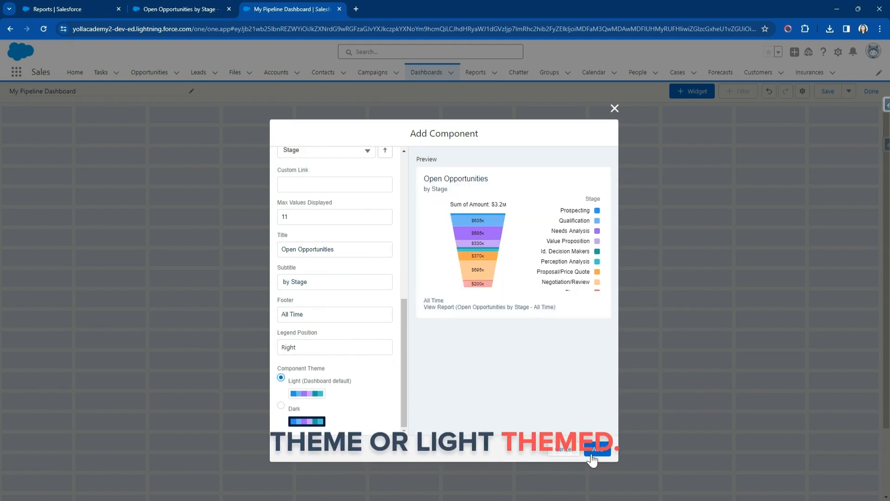
left_click(596, 450)
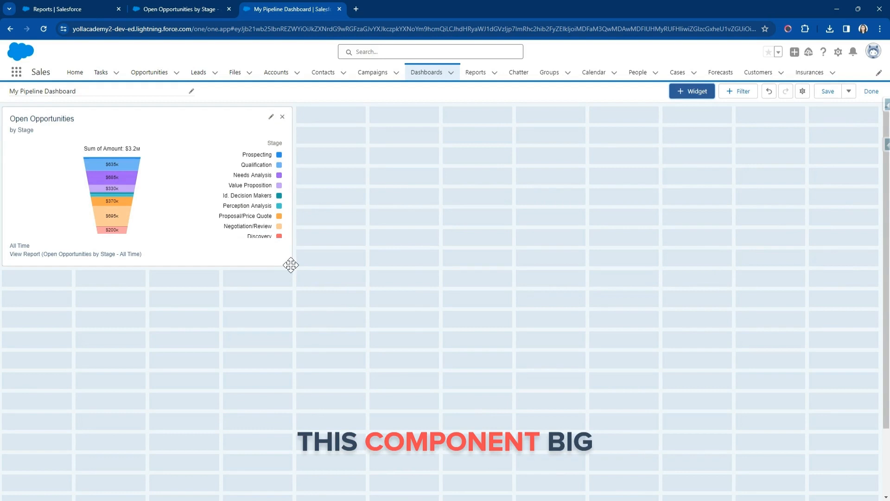
left_click(251, 250)
left_click_drag(290, 267, 360, 337)
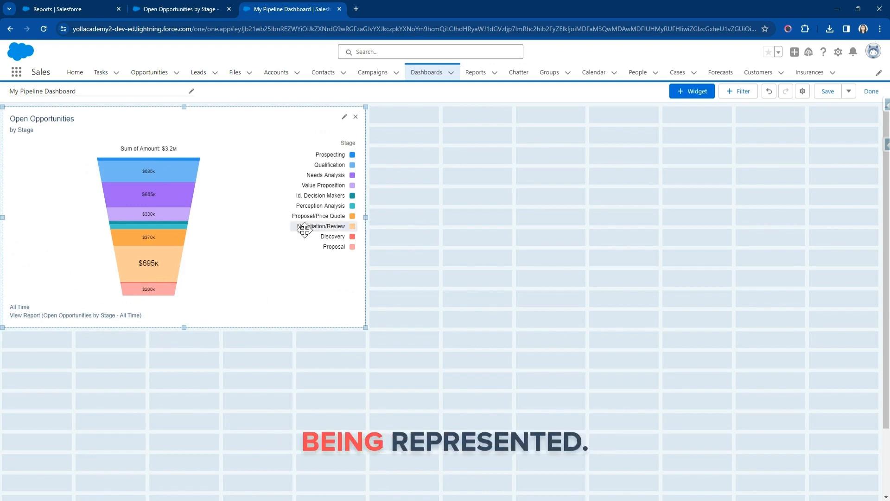
Add a text widget reading "This is the Pipeline Dashboard" in bold purple.
left_click(705, 93)
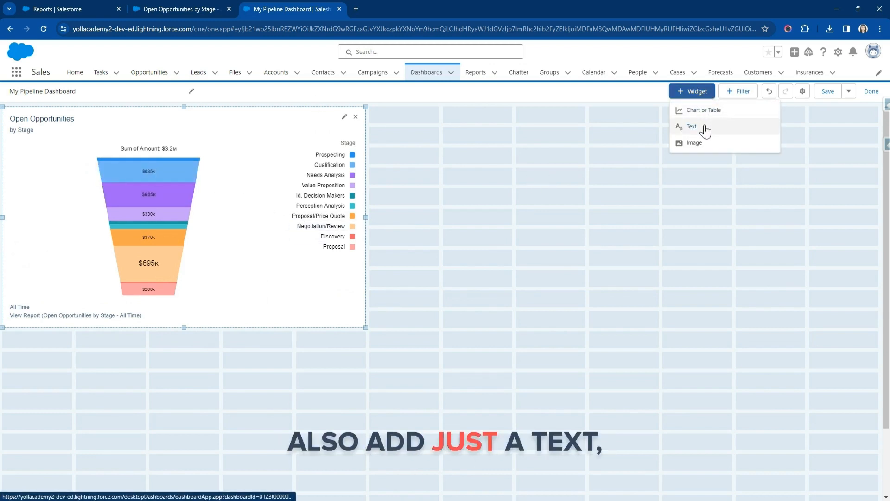
left_click(692, 127)
type("This is the Pipeline Dashboard")
triple_click(389, 187)
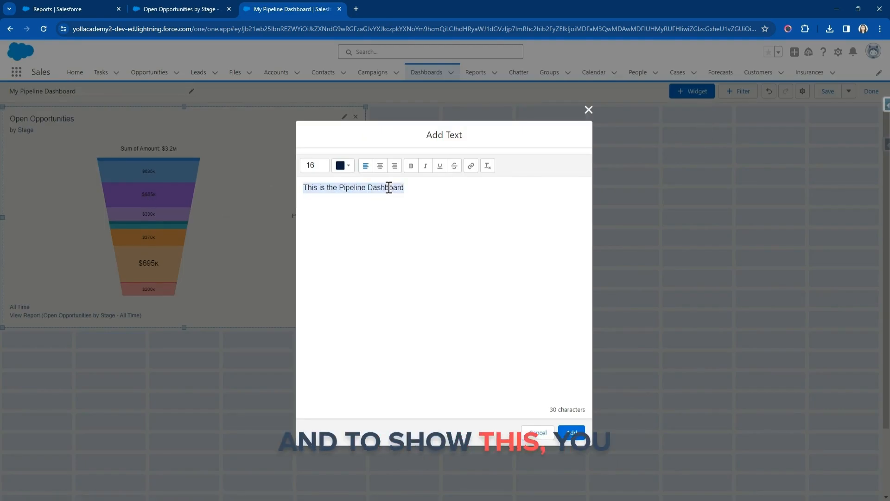
left_click(411, 168)
left_click(347, 170)
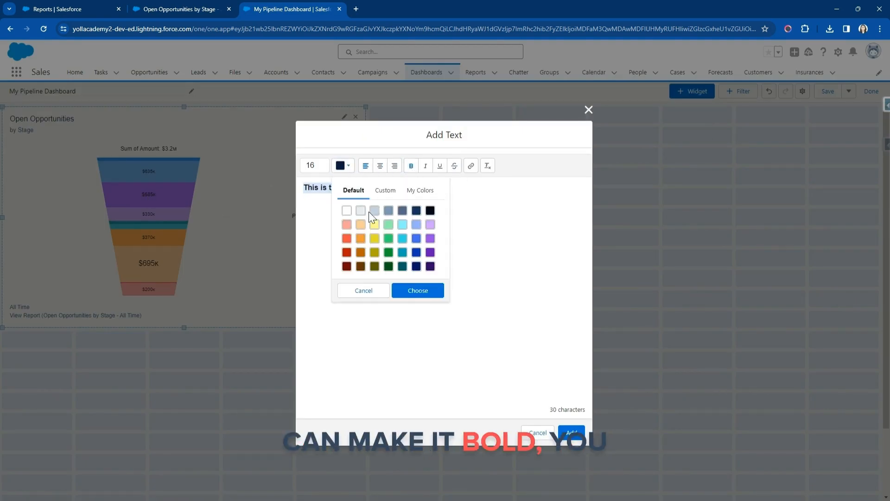
left_click(431, 252)
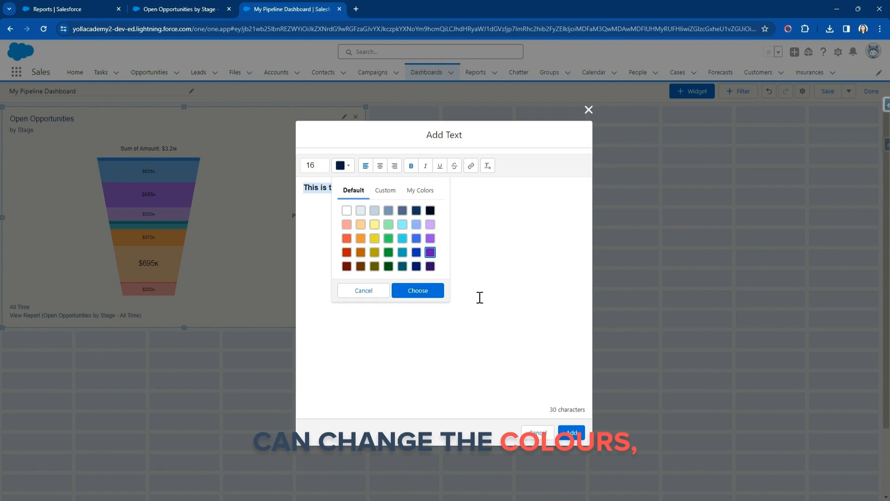
left_click(480, 297)
left_click(344, 167)
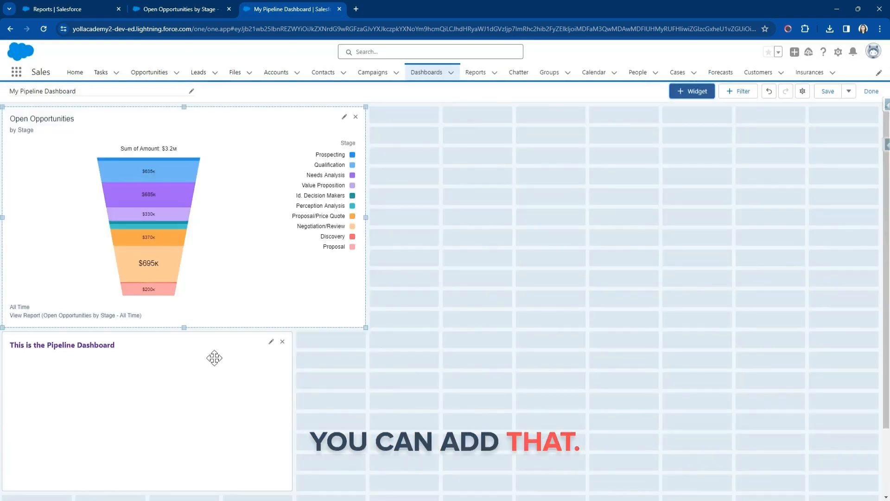
left_click(211, 356)
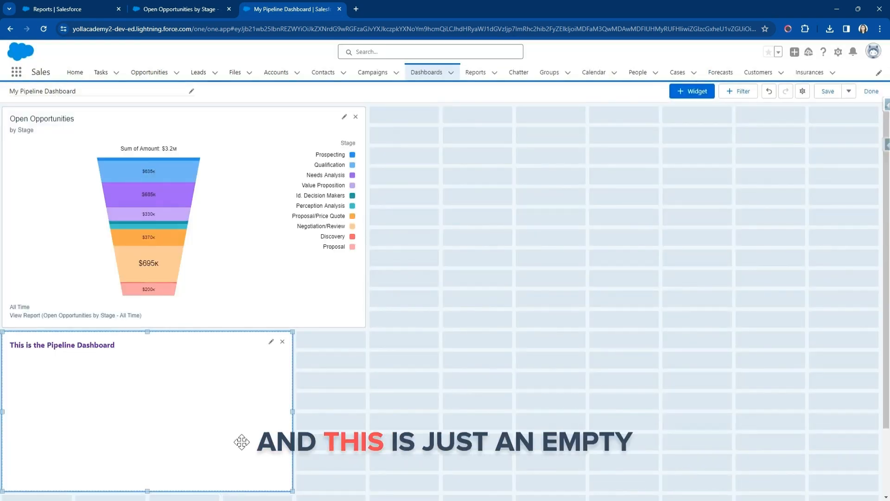
Shrink the text widget to about two rows, place it above the funnel chart and widen it to match the chart.
scroll(241, 442, "down", 2)
left_click_drag(148, 410, 139, 49)
left_click_drag(105, 341, 98, 118)
left_click(696, 92)
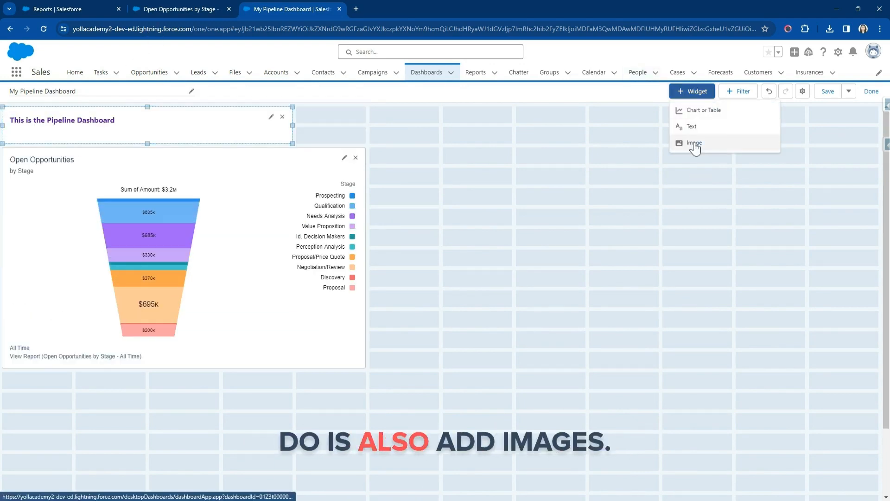
left_click_drag(292, 126, 366, 125)
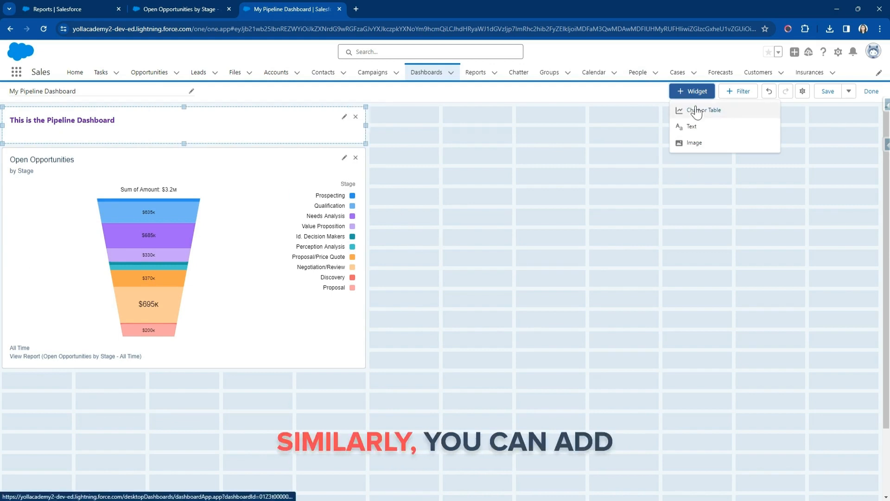
Start another chart or table widget, finding the SM: Average Deal Size report among all reports and using it as the source.
left_click(696, 112)
scroll(329, 299, "down", 1)
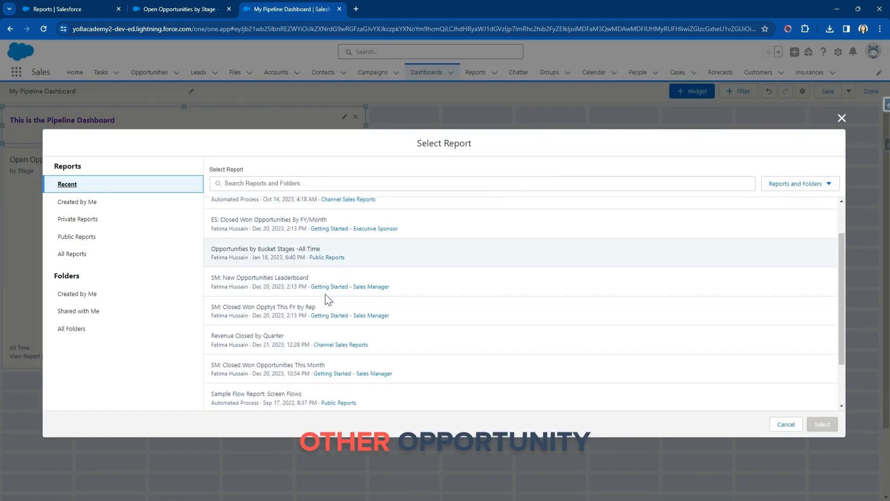
scroll(328, 299, "down", 1)
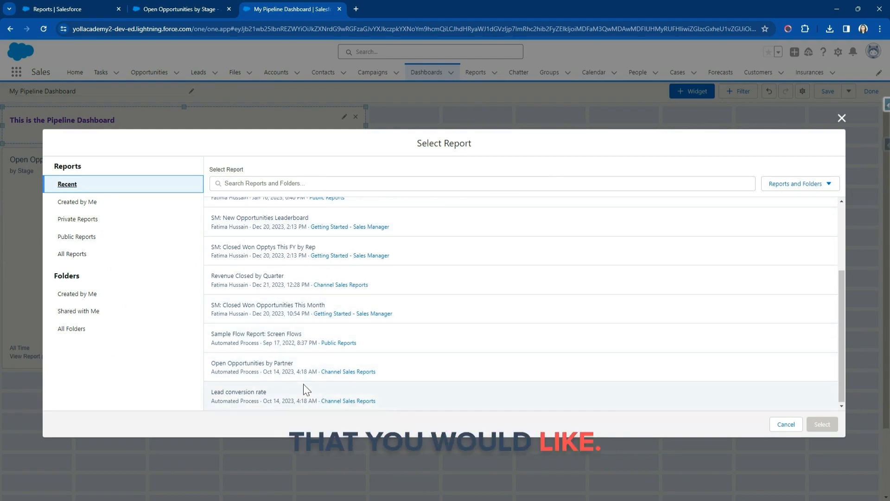
scroll(303, 384, "up", 1)
left_click(105, 255)
left_click(266, 190)
type("SM: Average Deal Size")
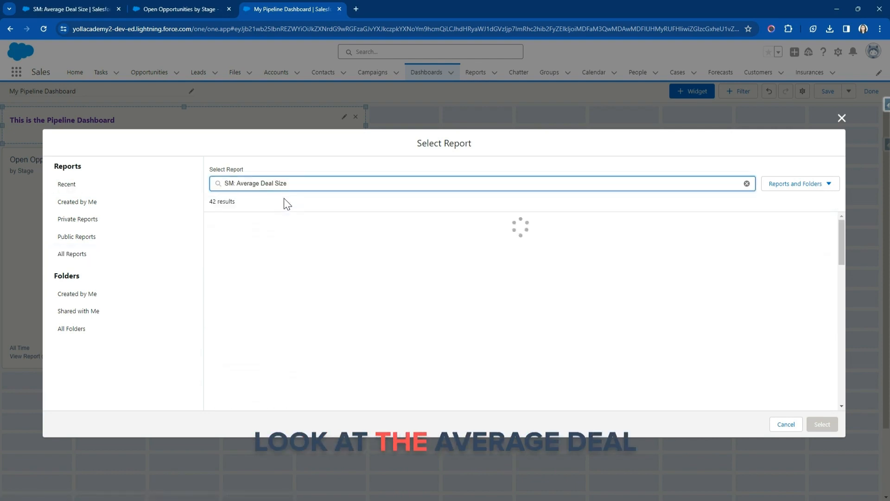
left_click(261, 224)
left_click(823, 424)
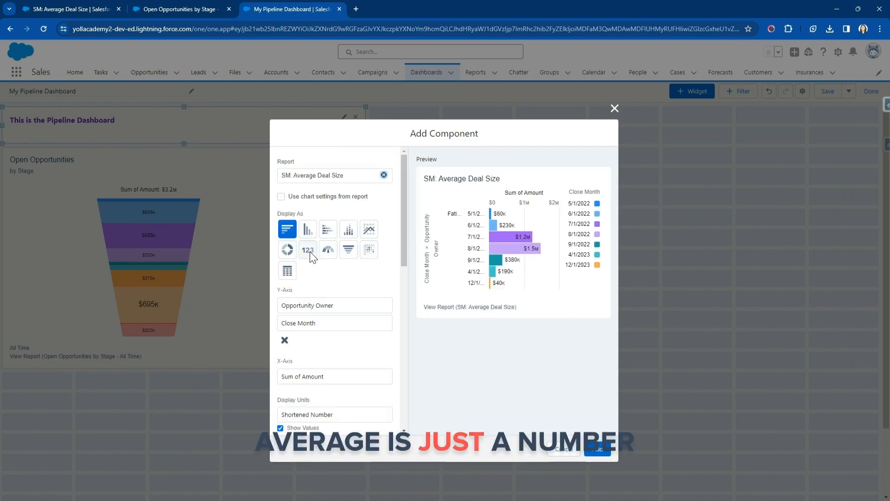
Display the deal size widget as a metric and explore the color choices for its middle and lowest ranges.
left_click(310, 251)
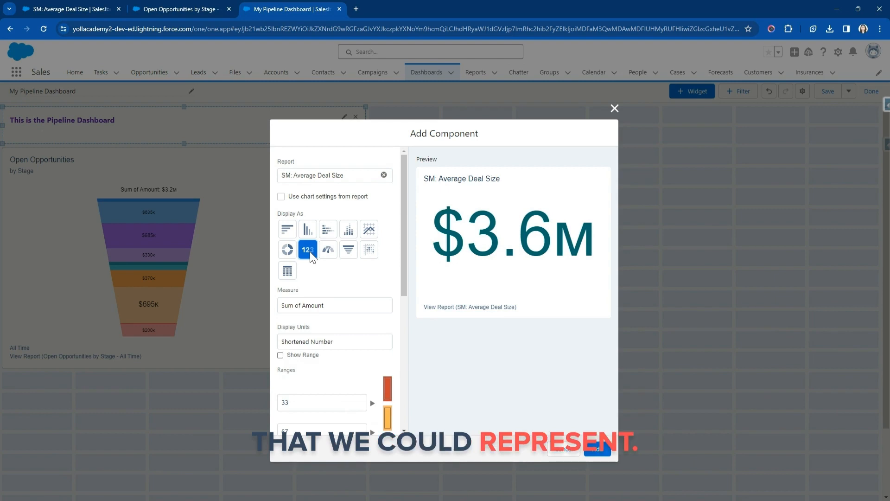
scroll(338, 293, "down", 3)
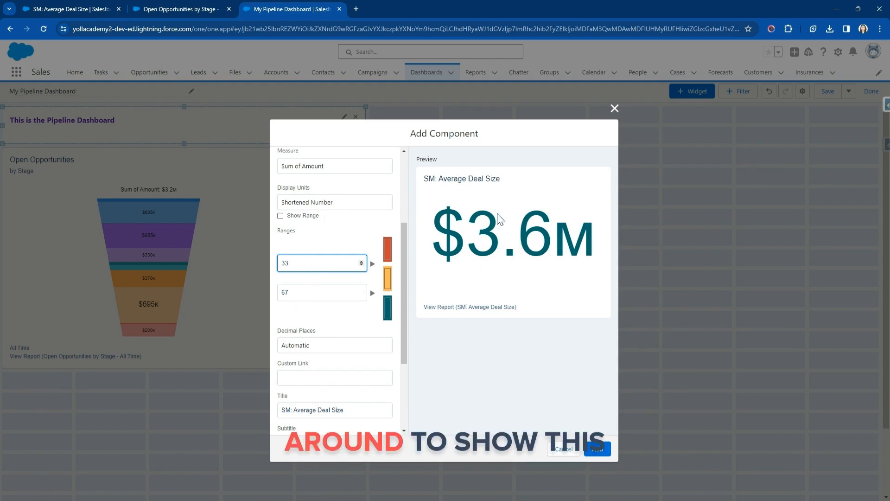
left_click(387, 276)
left_click(391, 247)
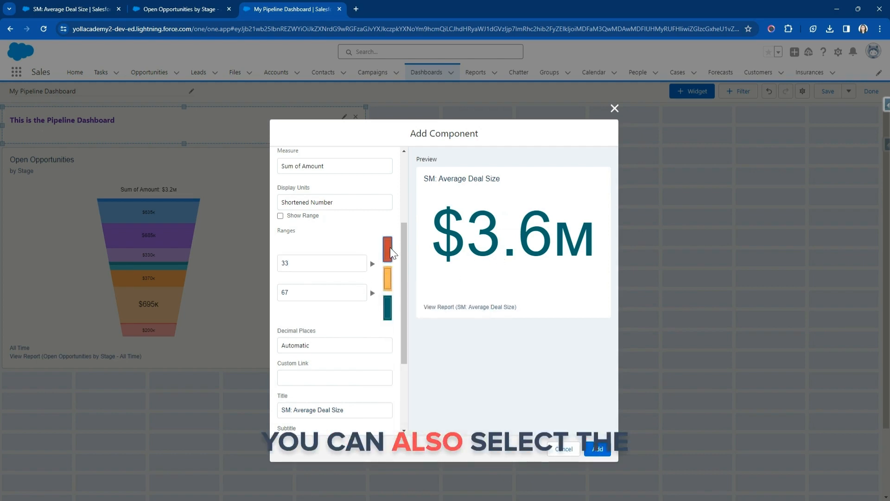
left_click(392, 231)
Give the metric the Dark theme and the title "Average Deal Size", and add it beside the funnel, about three columns by six rows.
scroll(334, 325, "down", 3)
left_click(314, 421)
left_click_drag(293, 282, 220, 275)
key("BackSpace")
left_click(604, 451)
left_click_drag(129, 447, 555, 234)
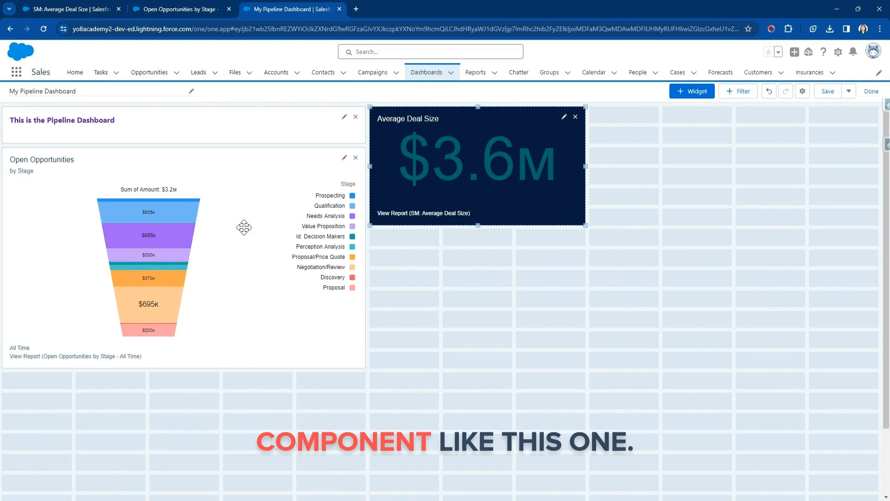
Save My Pipeline Dashboard and finish editing it.
left_click(827, 92)
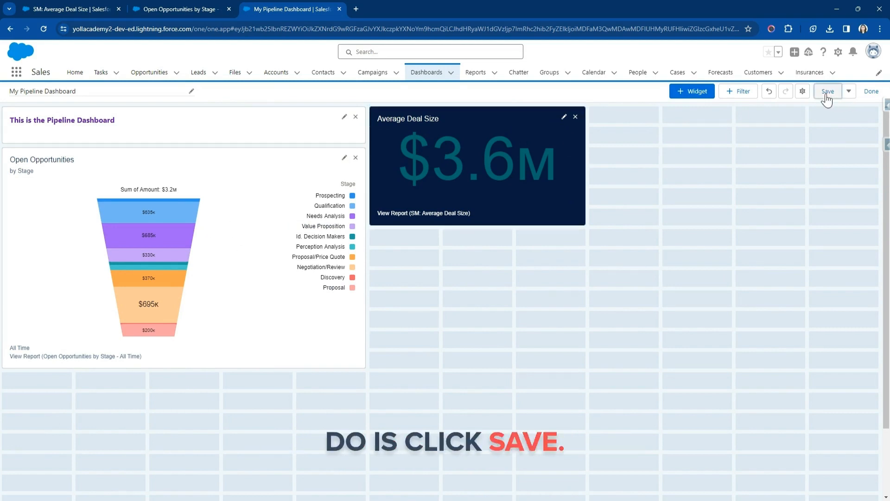
left_click(873, 92)
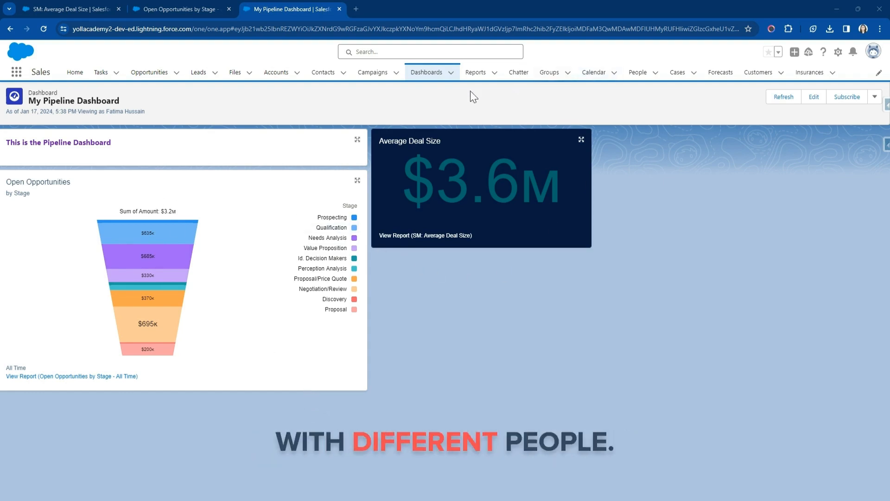
List all dashboard folders and examine the actions offered for the Pipeline Metrics folder.
left_click(427, 75)
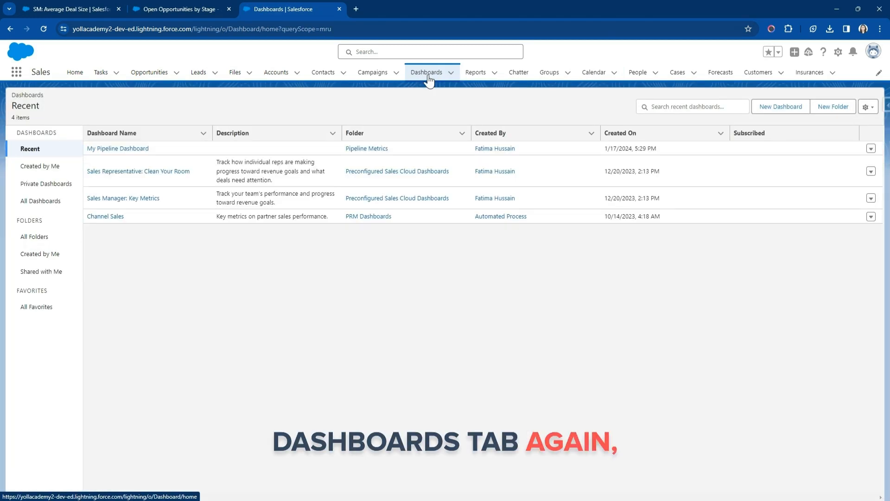
left_click(21, 237)
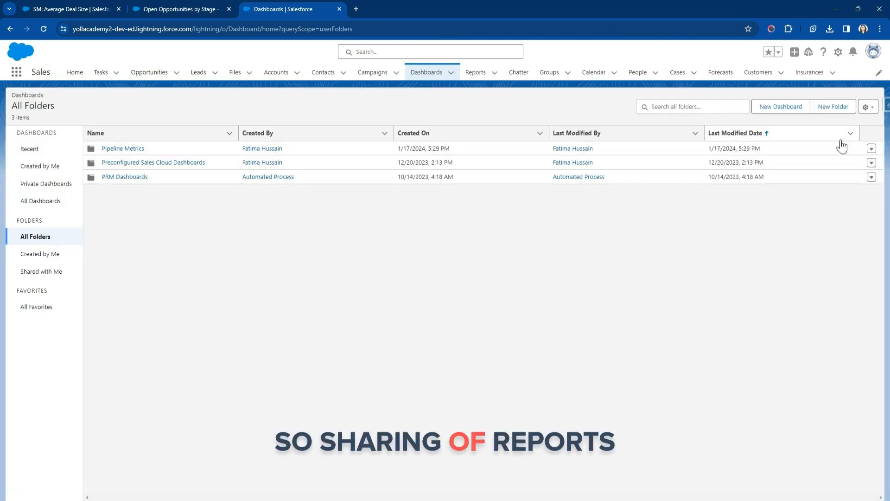
left_click(871, 150)
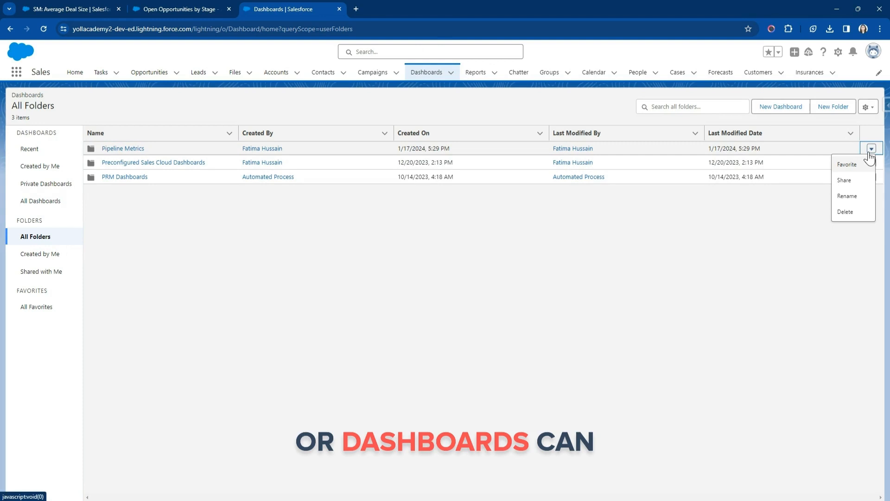
left_click(608, 241)
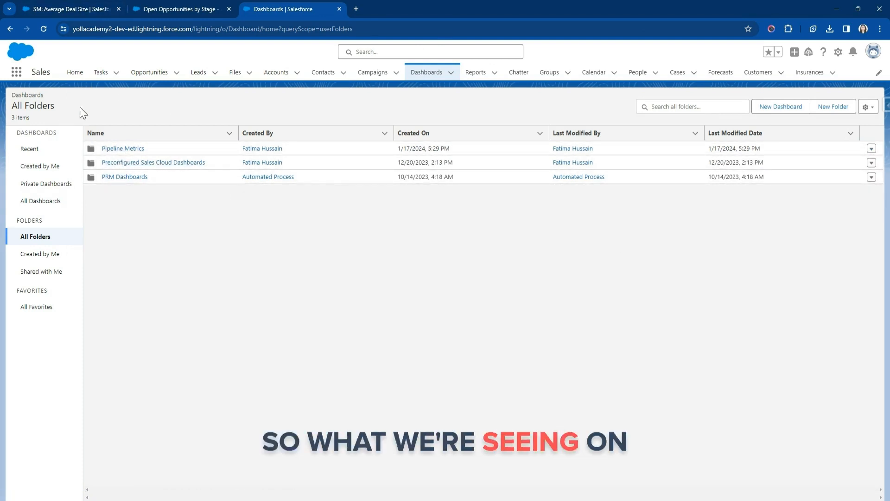
Compare the actions offered for the ES: Average Deal Size report with those for the Einstein Bot Reports folder.
left_click(92, 5)
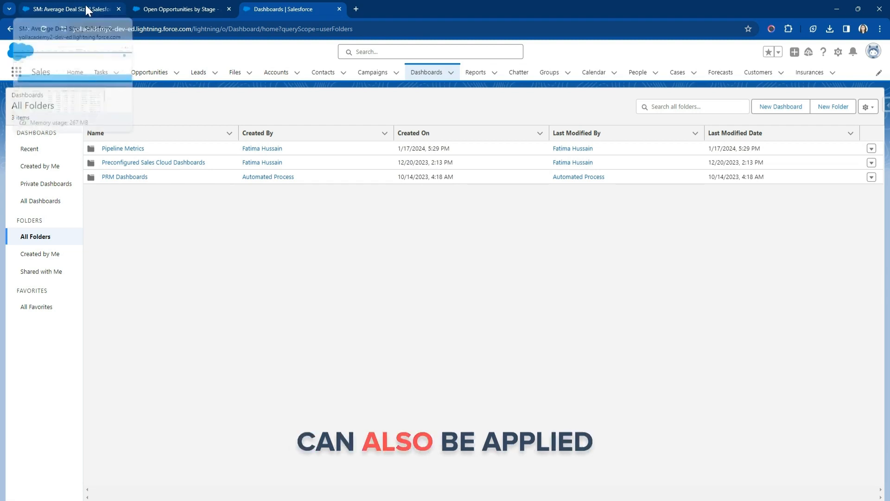
left_click(472, 78)
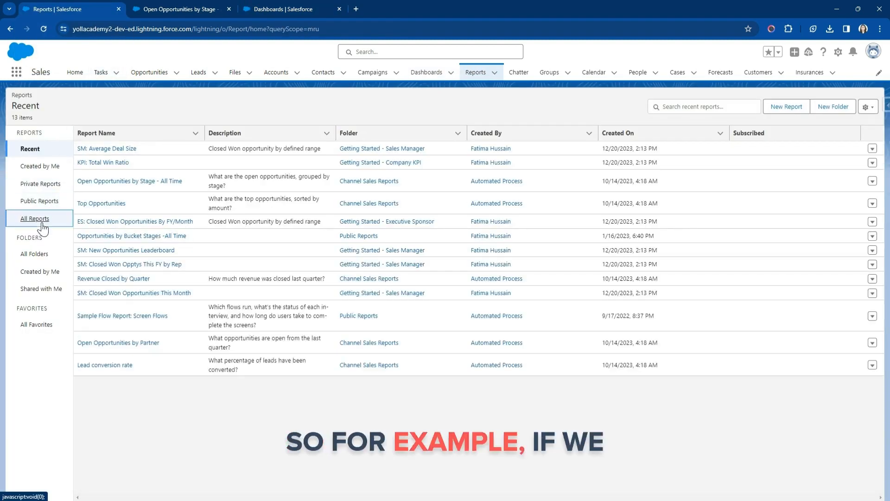
left_click(35, 218)
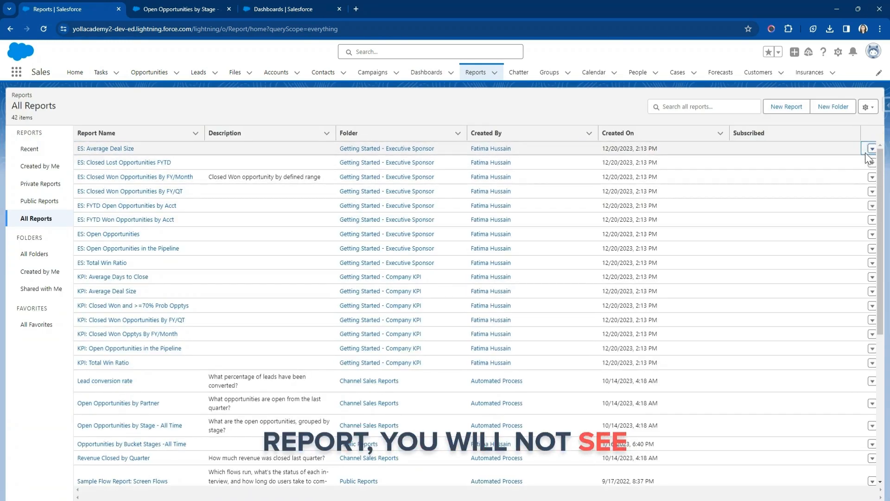
left_click(872, 151)
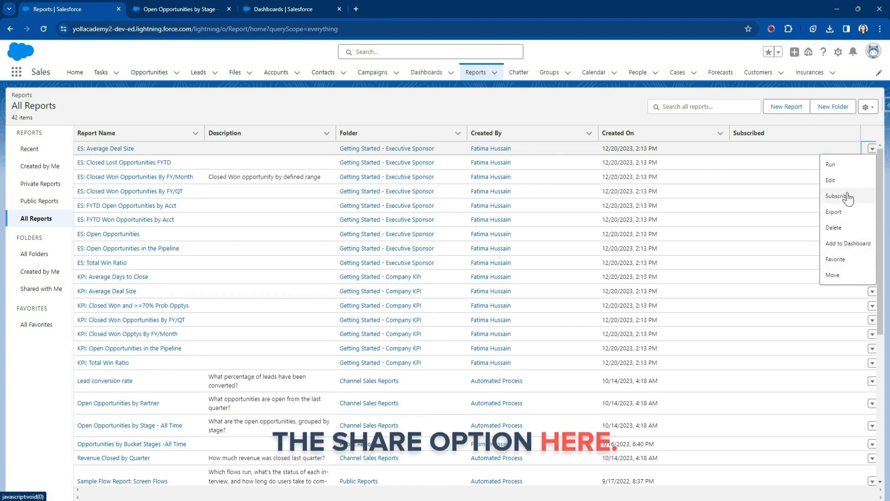
left_click(36, 254)
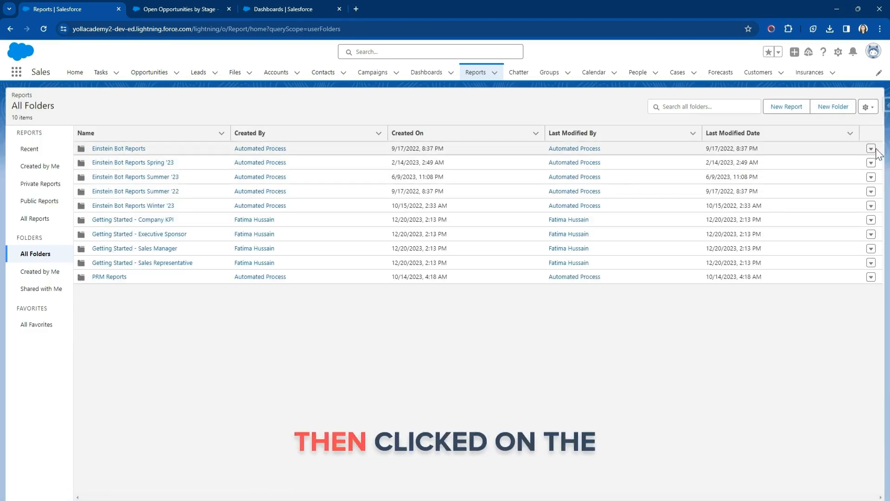
left_click(872, 149)
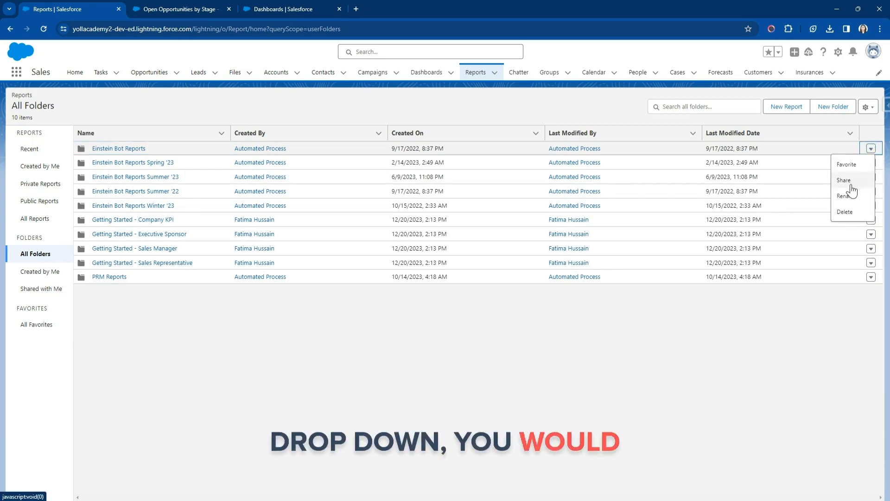
Return to the dashboard folders, open the sharing settings of Pipeline Metrics and review who can access it.
left_click(298, 8)
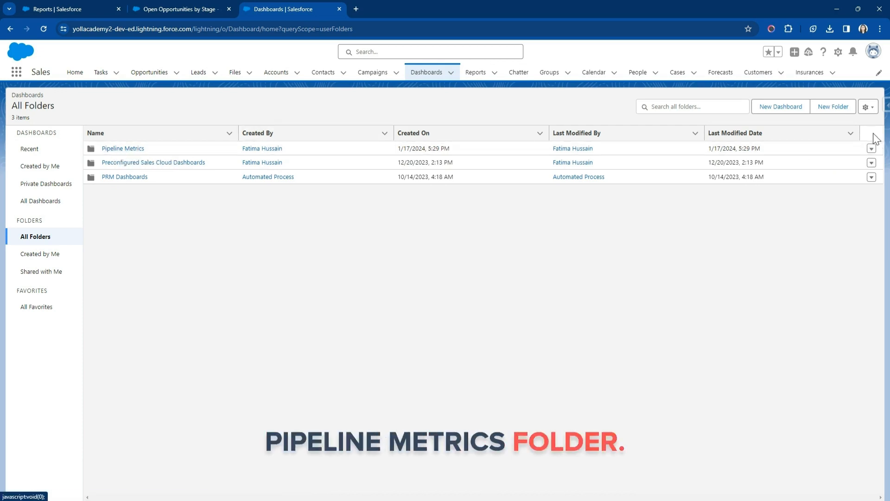
left_click(871, 149)
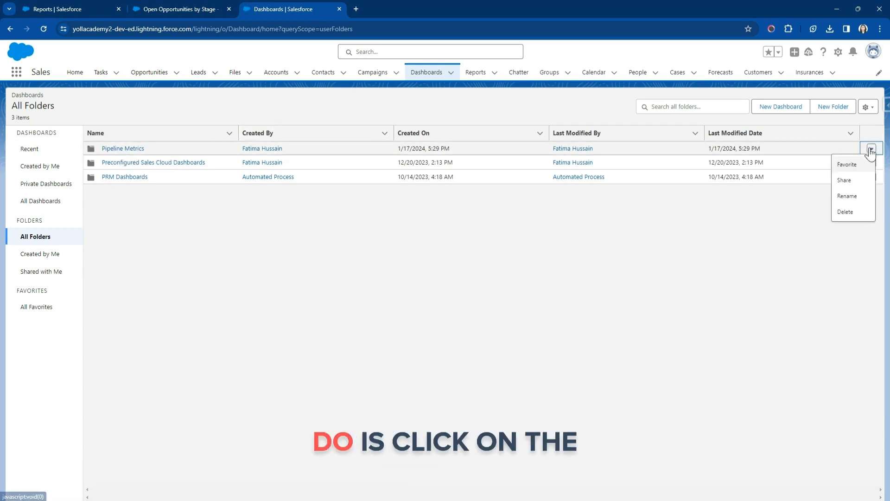
left_click(853, 180)
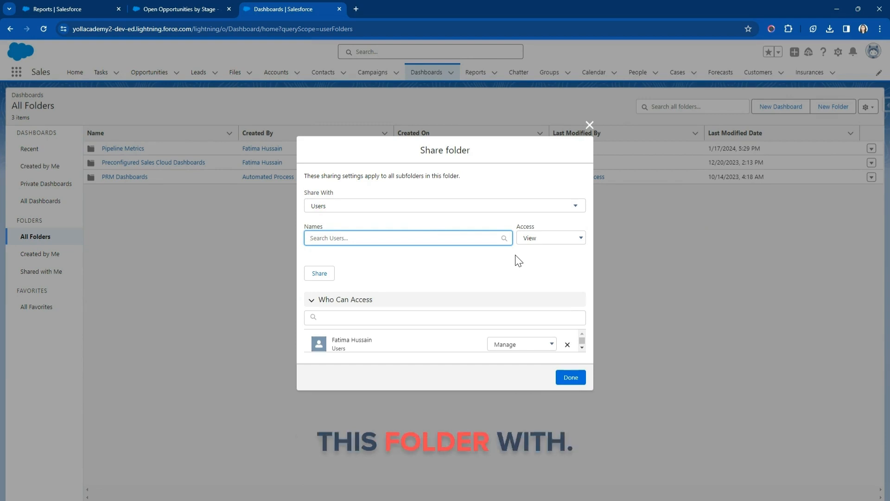
scroll(545, 331, "down", 1)
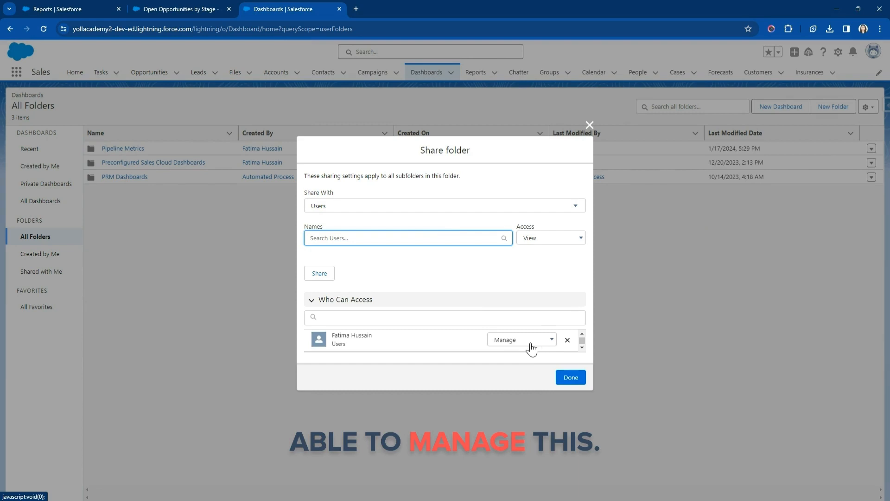
Try the View and Edit access levels on the existing user's entry for the folder, and set it back to Manage.
left_click(552, 241)
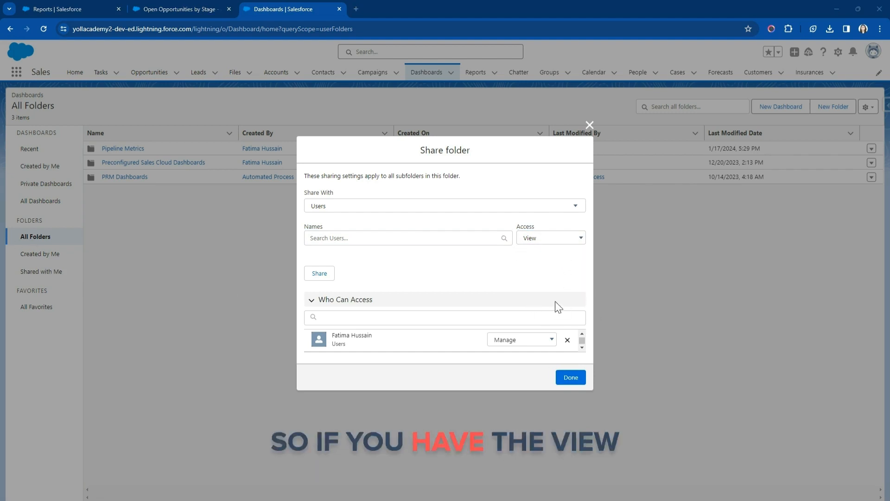
left_click(548, 340)
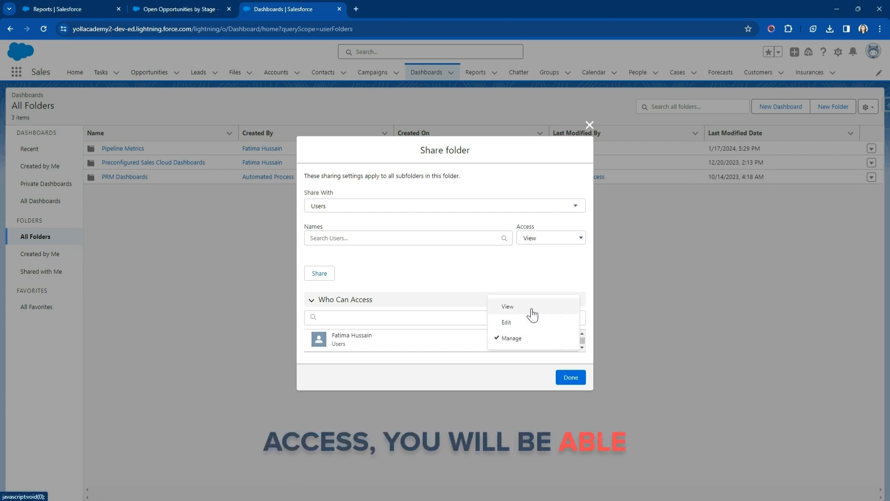
left_click(532, 312)
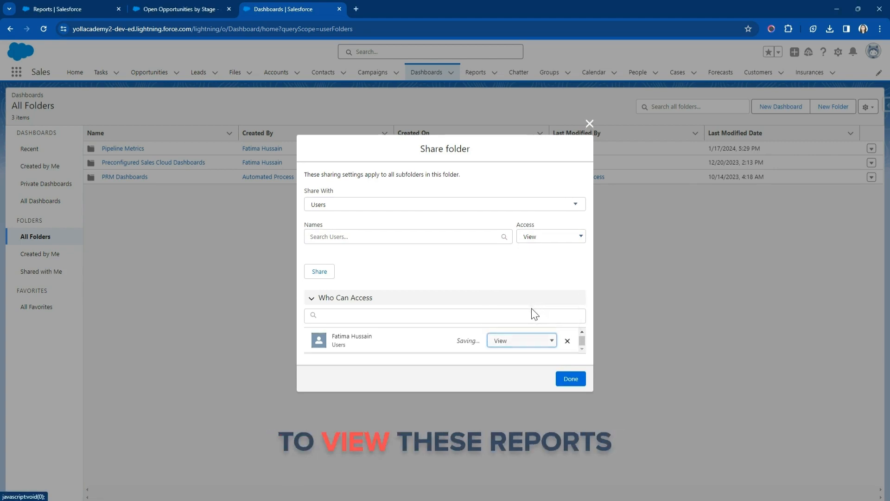
left_click(518, 343)
left_click(508, 324)
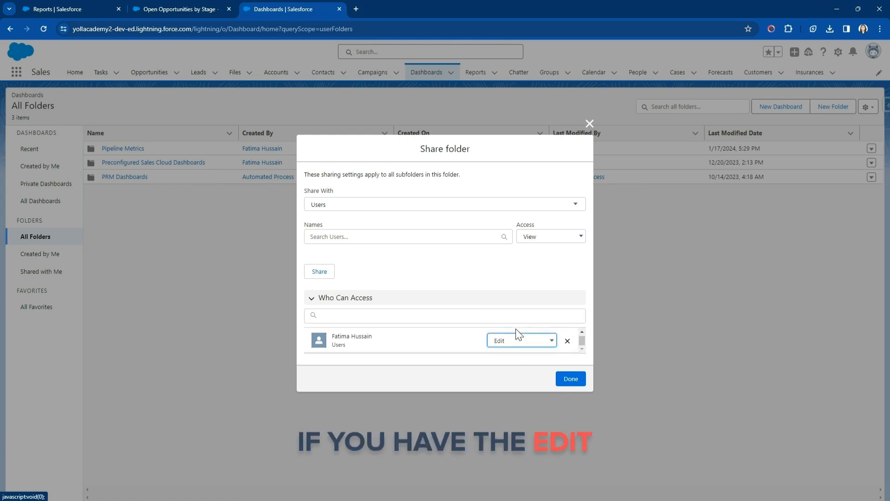
left_click(505, 344)
left_click(506, 346)
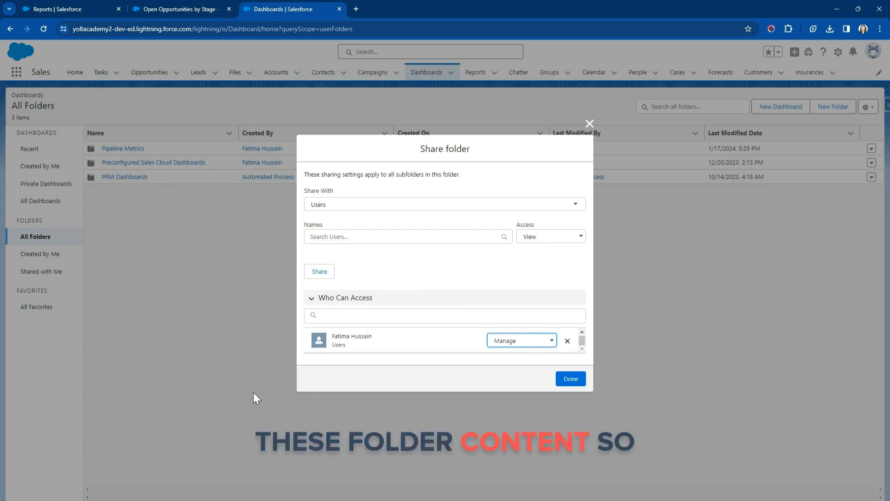
Check which users the folder can be shared with, and switch the sharing target type to Roles.
left_click(343, 206)
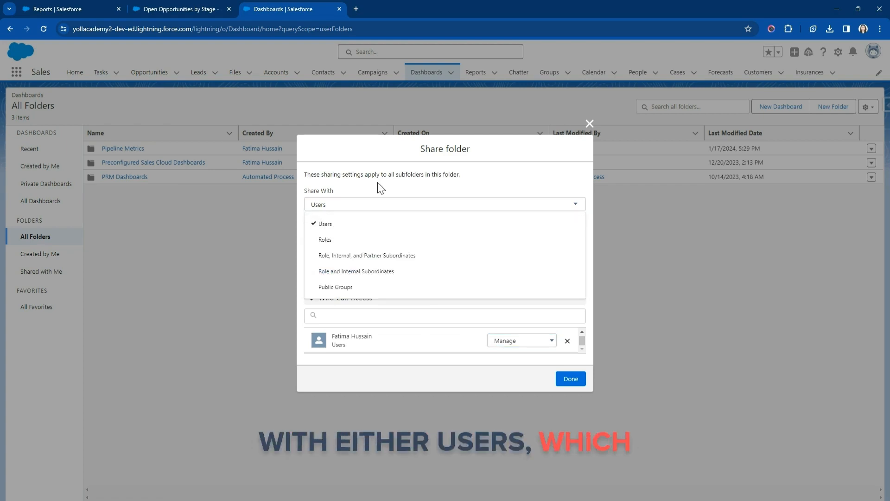
left_click(337, 226)
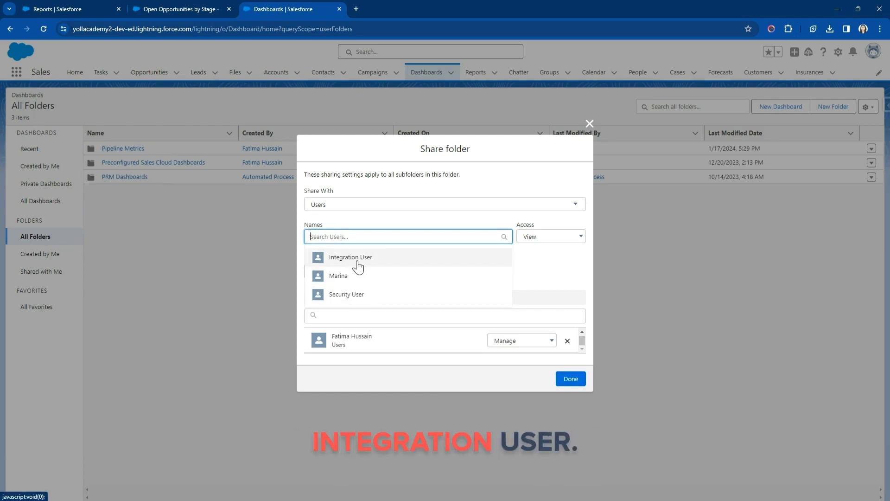
left_click(355, 204)
left_click(353, 240)
left_click(354, 237)
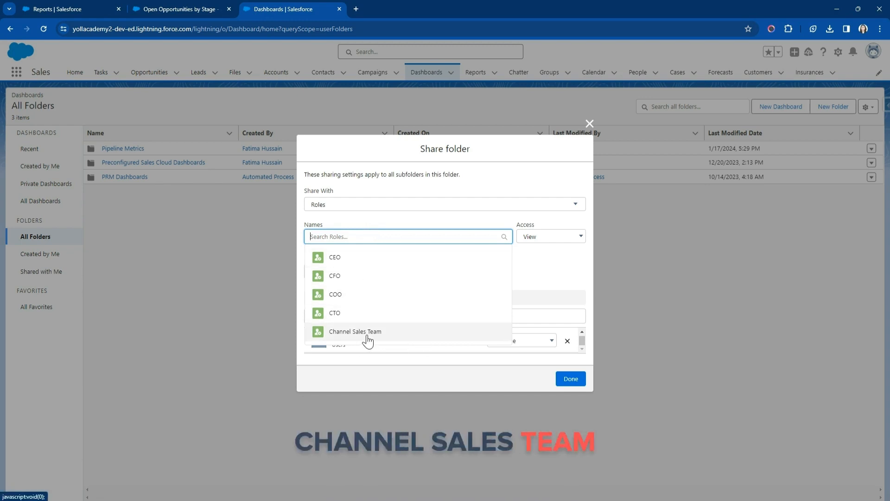
left_click(362, 214)
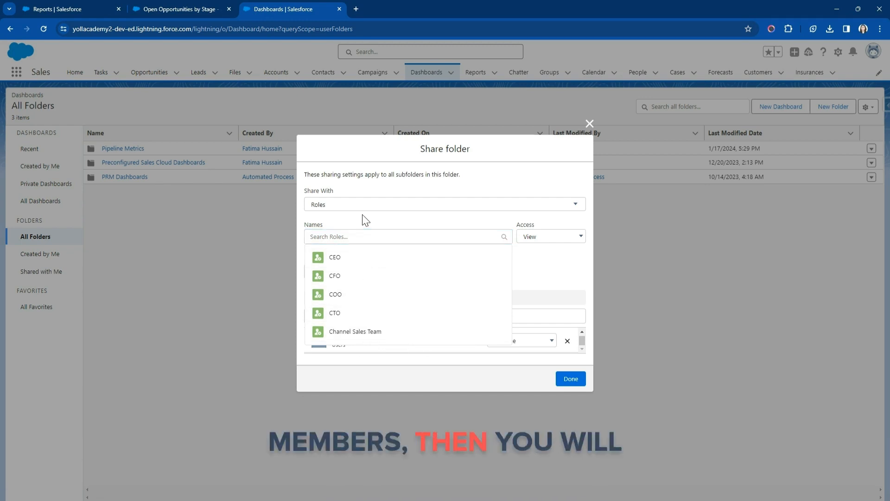
Share the Pipeline Metrics folder with the Channel Sales Team role, granting Edit access.
left_click(385, 236)
left_click(369, 332)
left_click(551, 236)
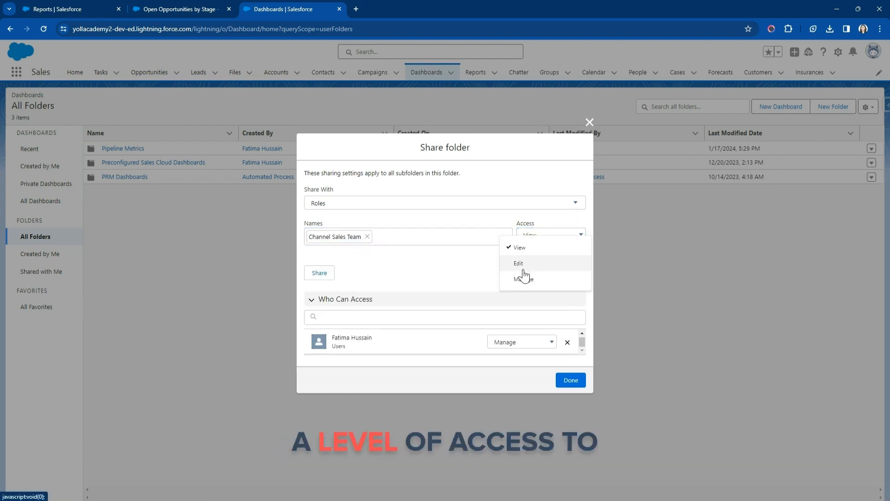
left_click(523, 270)
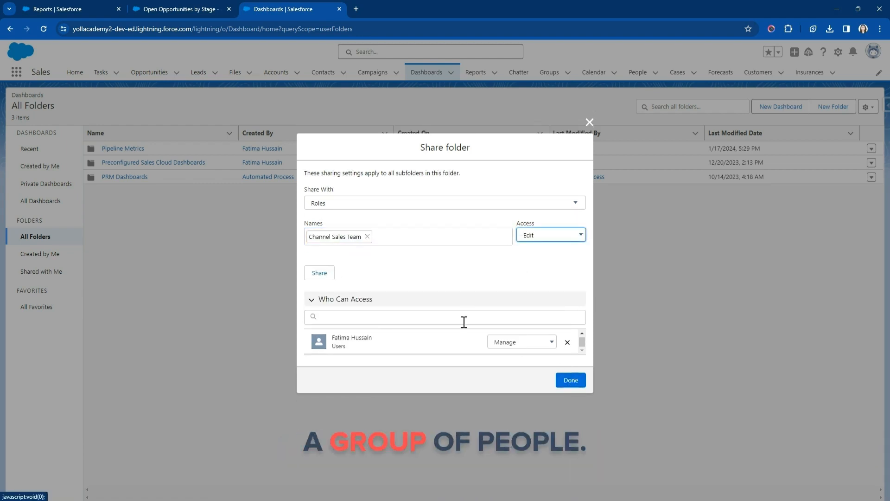
left_click(317, 276)
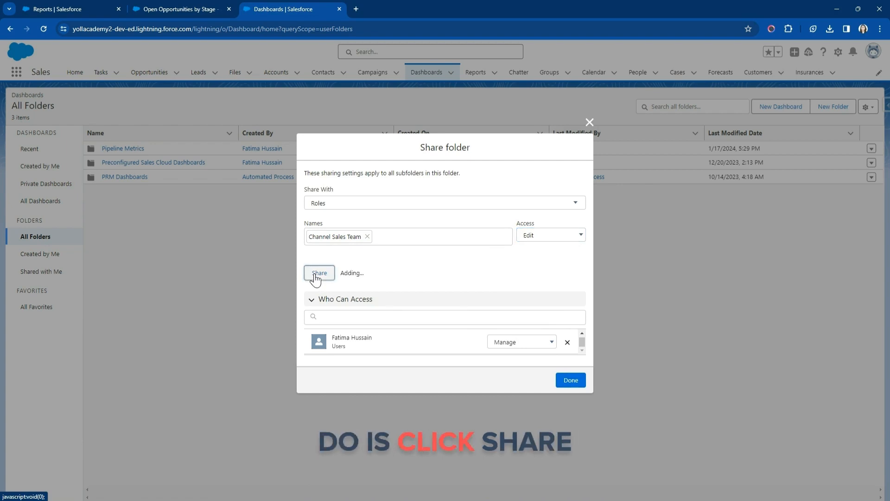
scroll(343, 360, "down", 1)
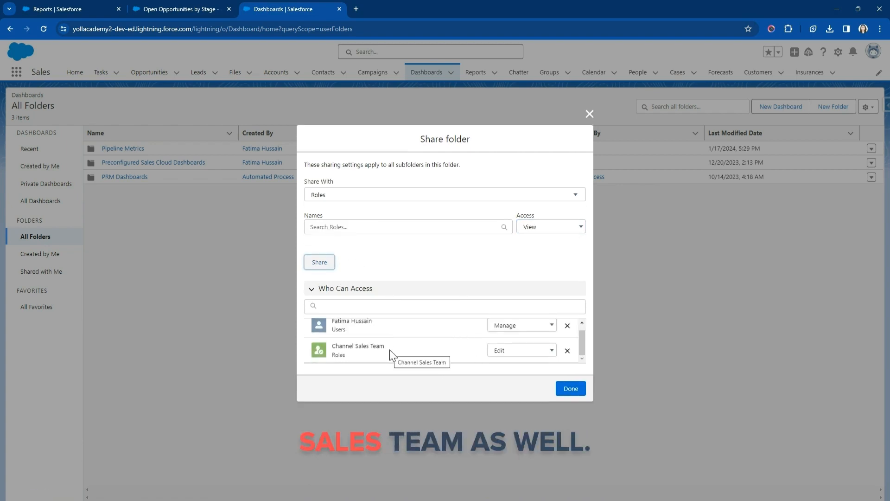
Try selecting CFO as a sharing target of the type Role and Internal Subordinates.
left_click(363, 196)
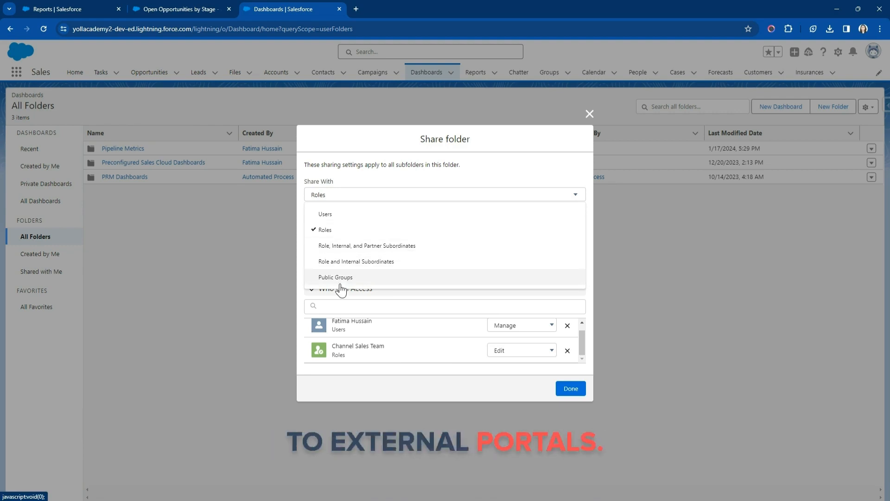
left_click(354, 264)
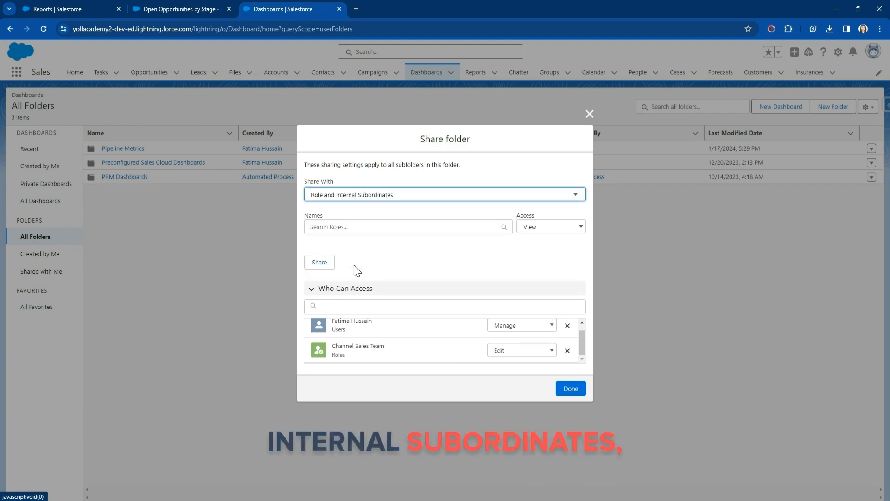
left_click(343, 229)
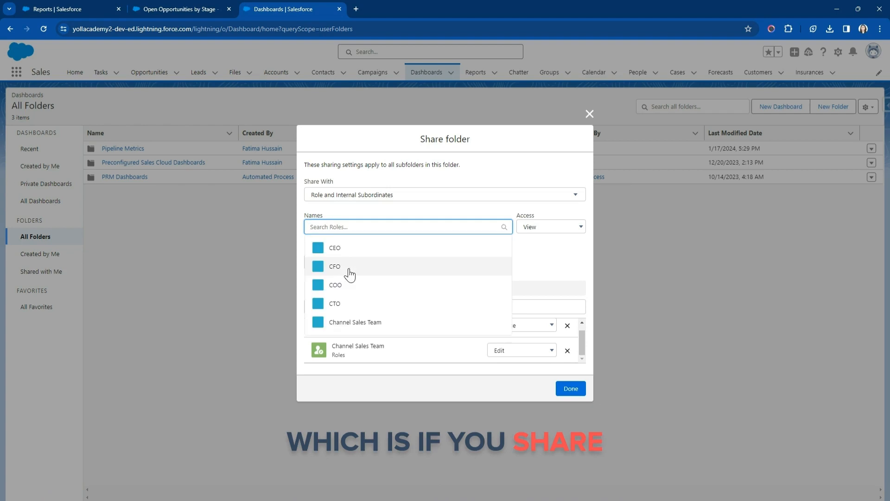
left_click(353, 268)
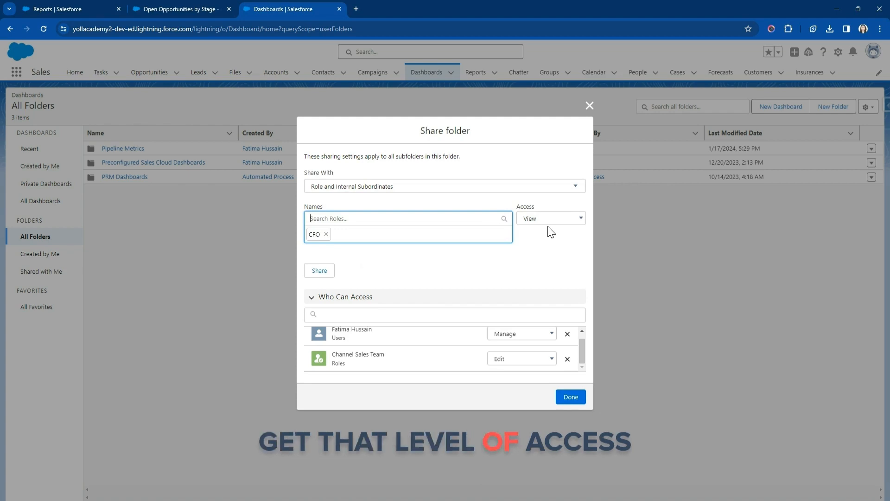
Switch the folder's sharing target type to Public Groups.
left_click(354, 186)
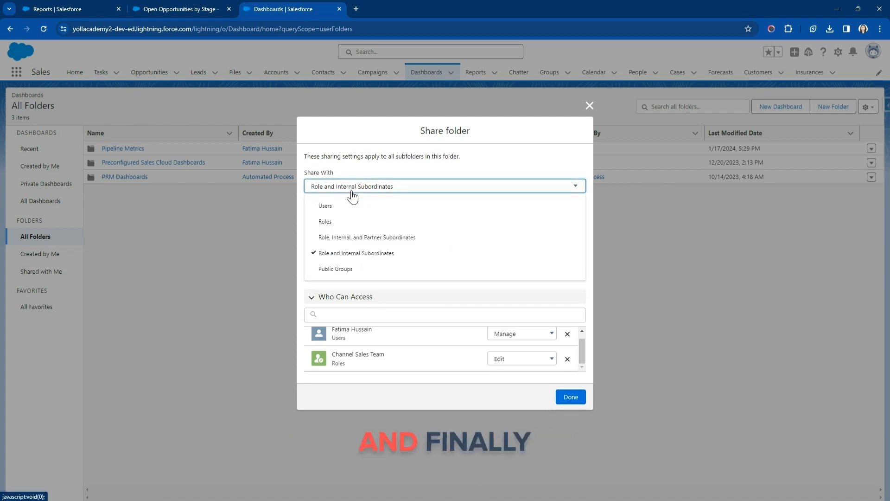
left_click(355, 271)
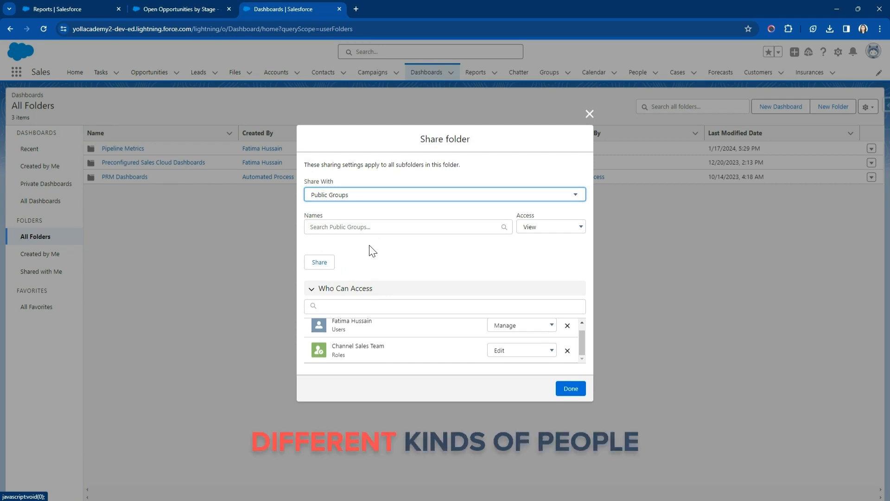
Check which public groups the Pipeline Metrics folder can be shared with, and close the sharing settings without adding a group.
left_click(352, 199)
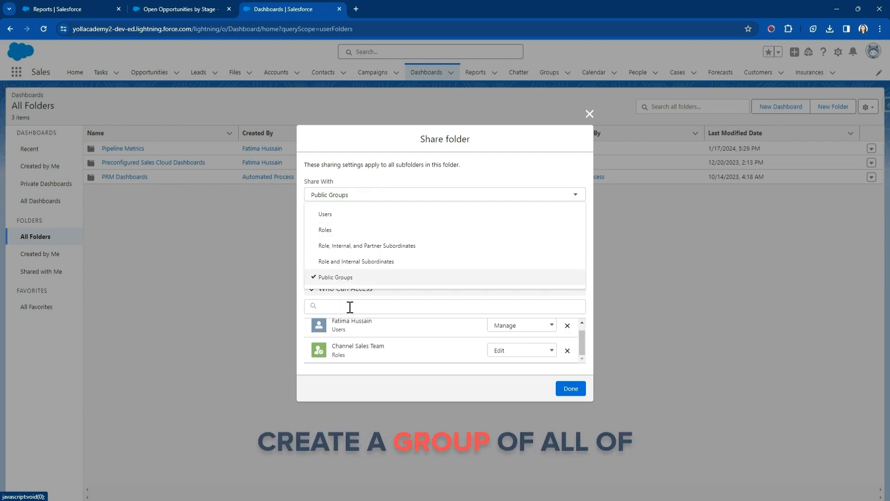
left_click(353, 277)
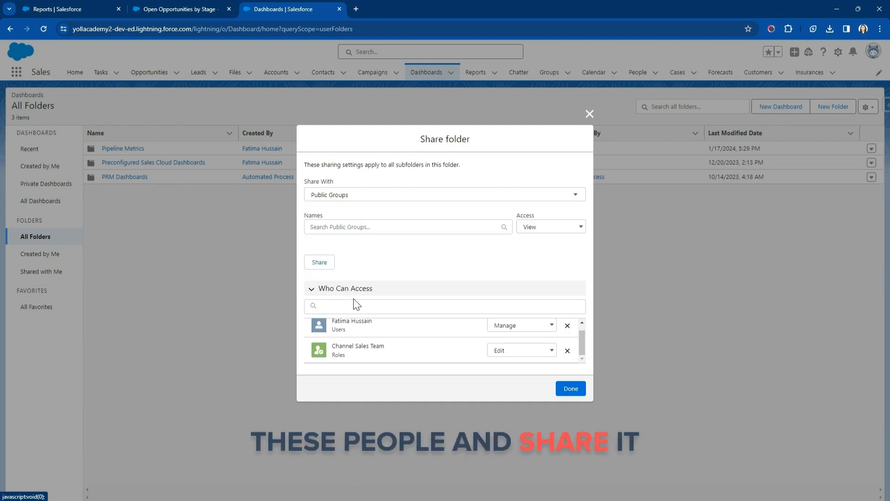
left_click(360, 226)
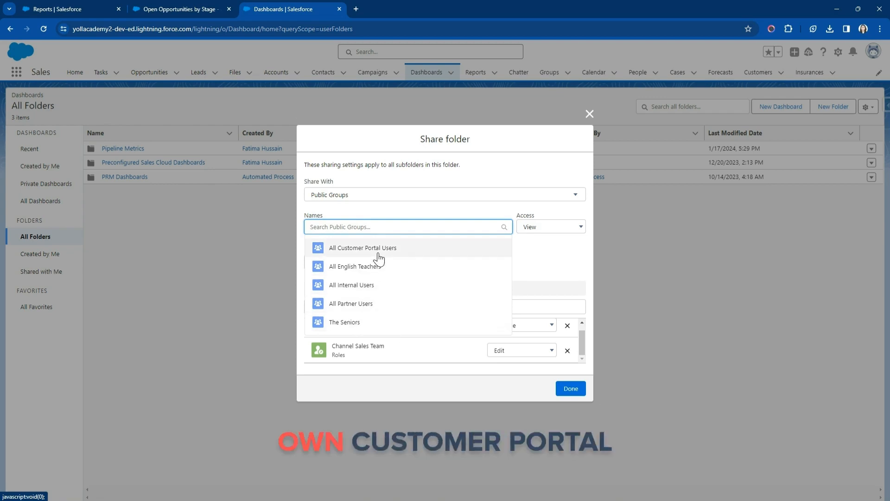
left_click(549, 263)
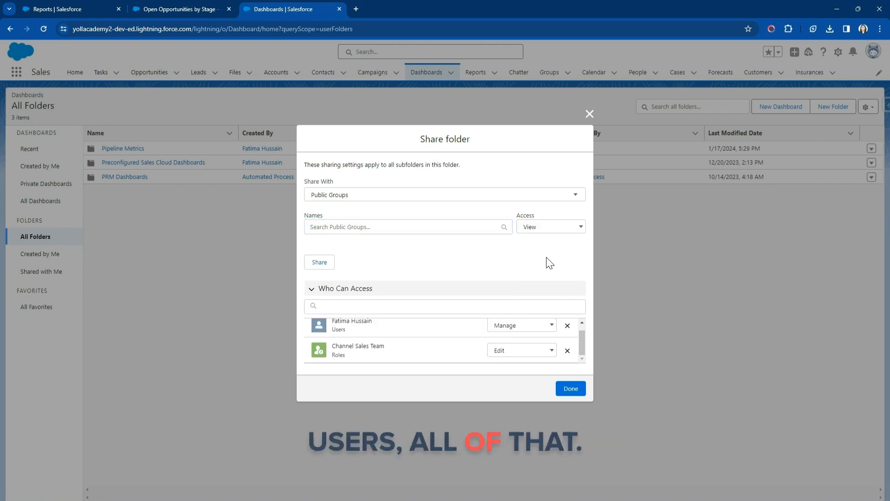
left_click(574, 393)
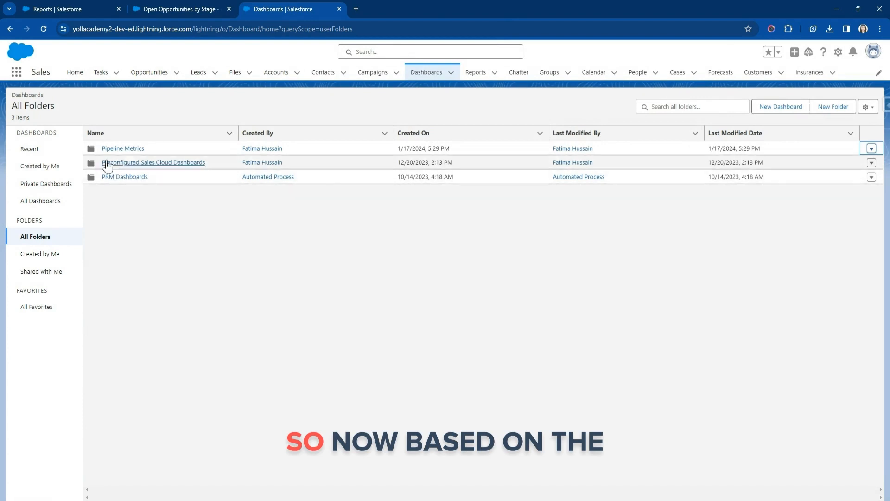
Reopen the sharing settings of the Pipeline Metrics folder to review who can access it.
left_click(871, 148)
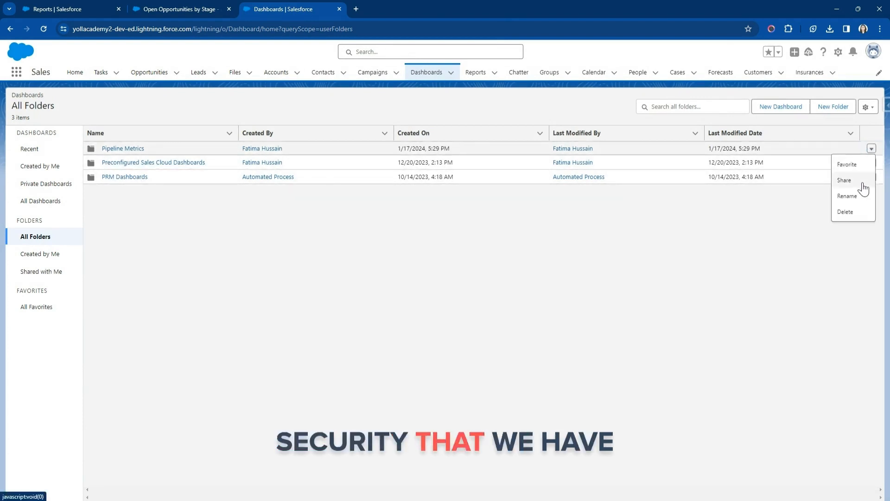
left_click(850, 180)
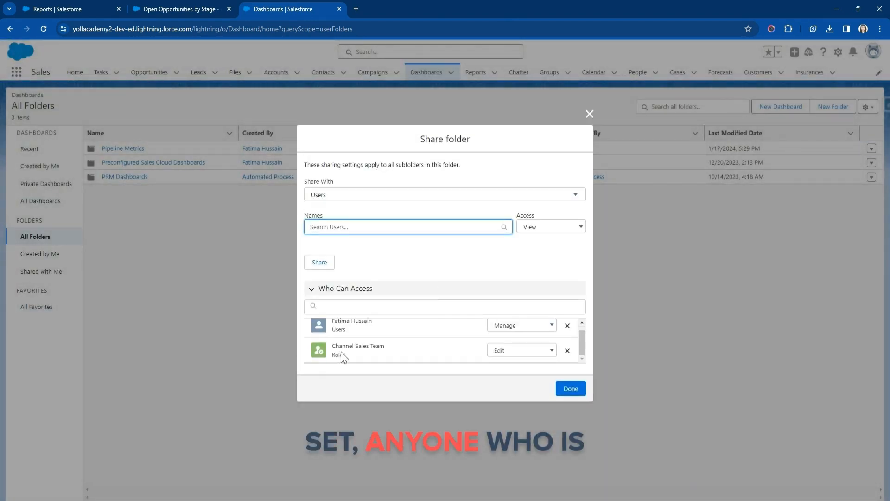